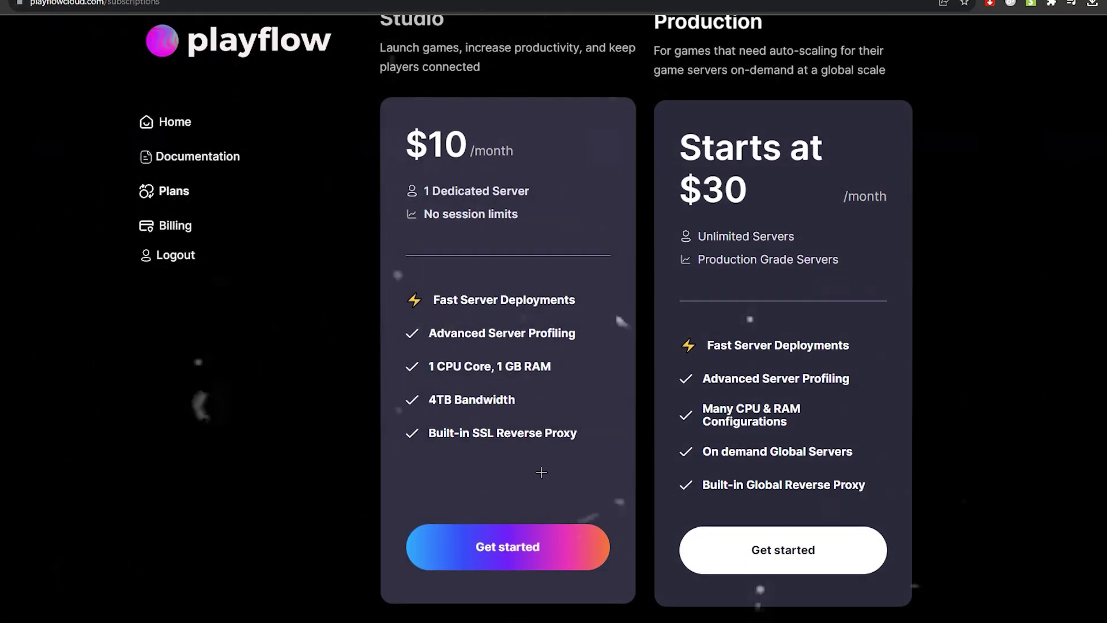
Start subscribing to the $10 Studio plan and enter the promotion code BOBSI50 at checkout
click(525, 554)
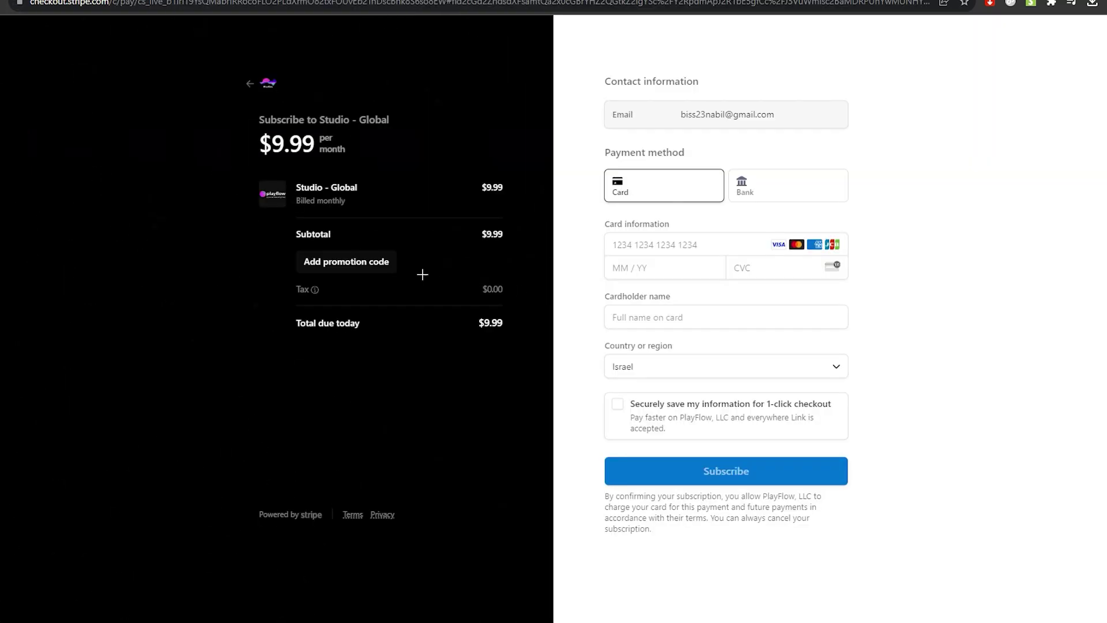
click(346, 261)
text(BOBSI)
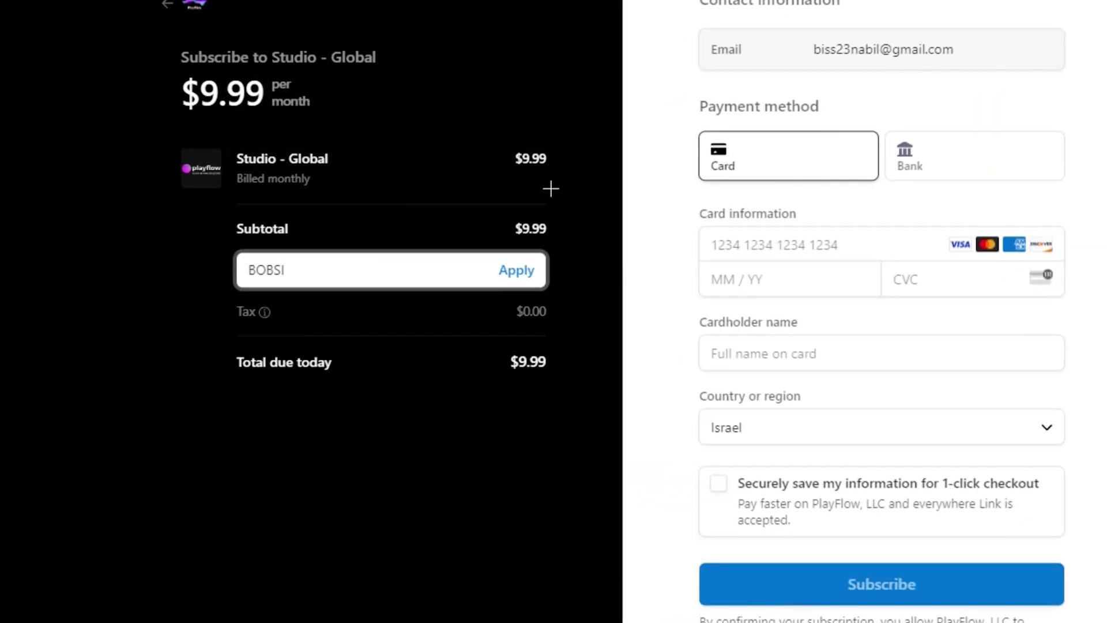
text(50)
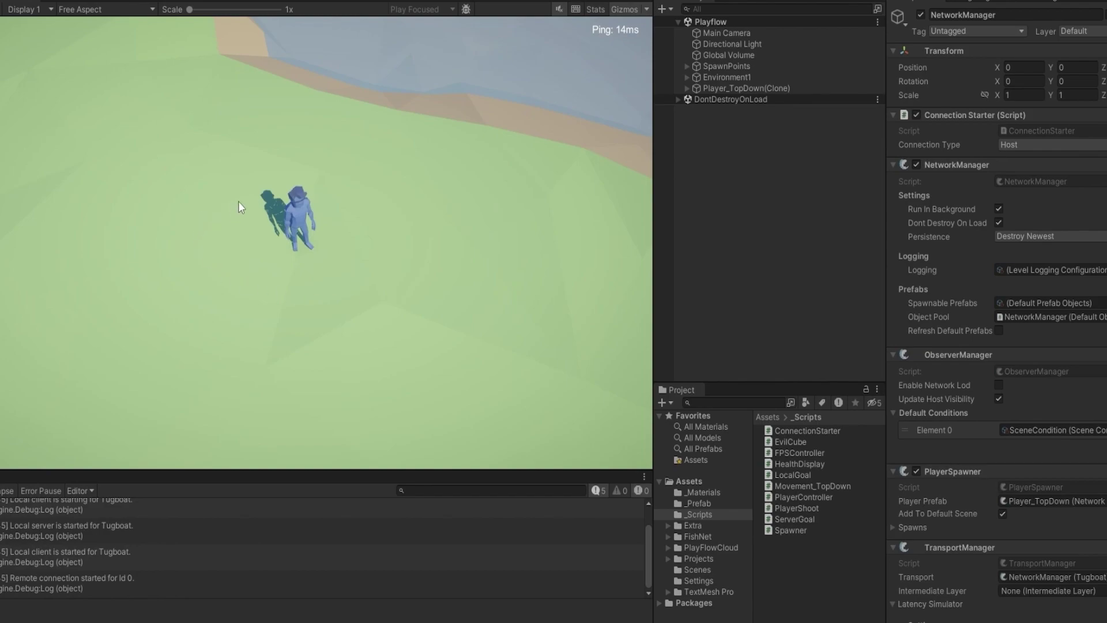
Test the player character's movement around the terrain in the running Unity game
key(d)
key(s)
key(a)
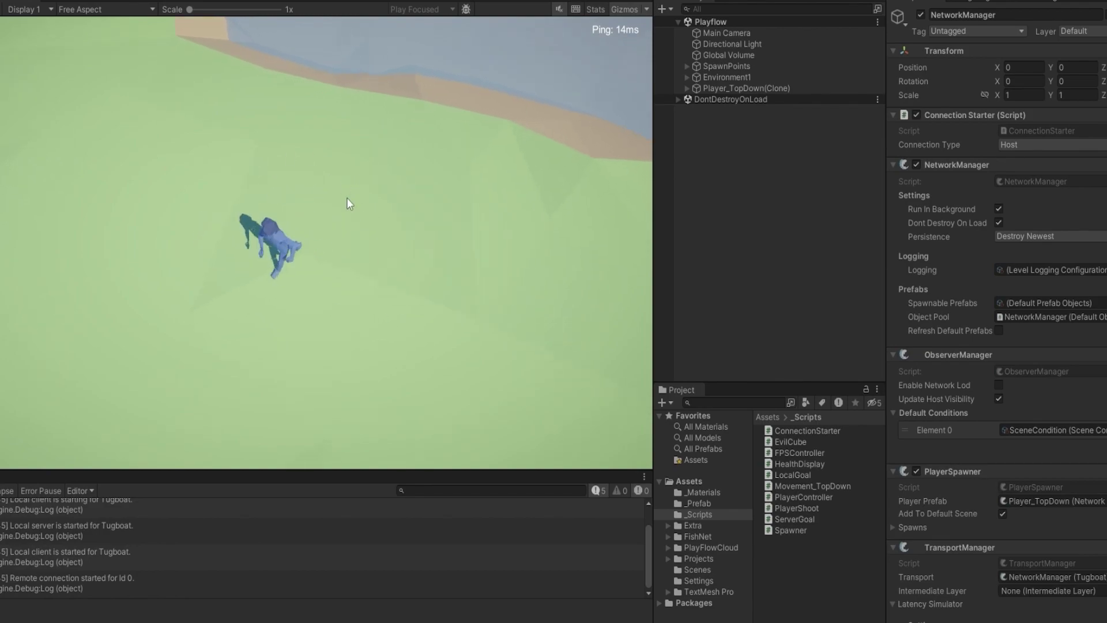
key(space)
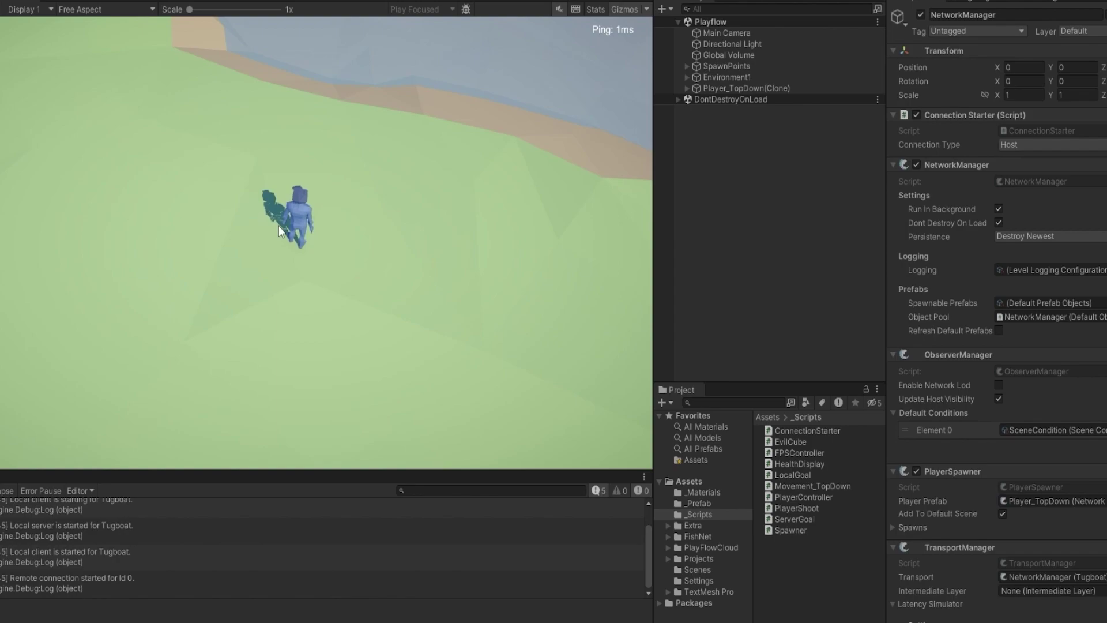
key(d)
key(s)
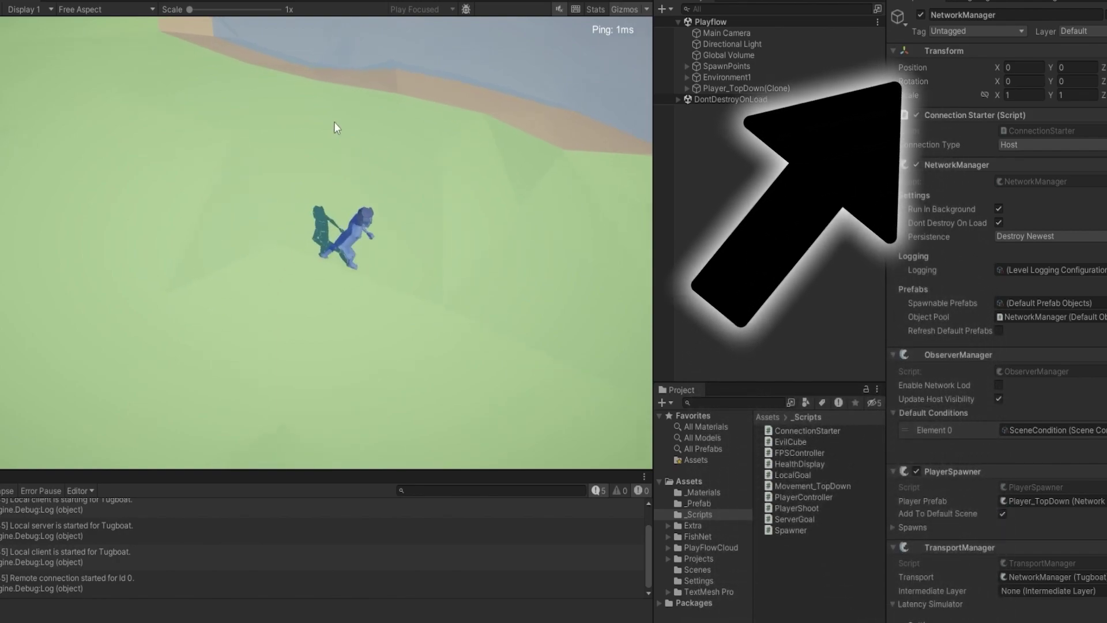
key(w)
key(a)
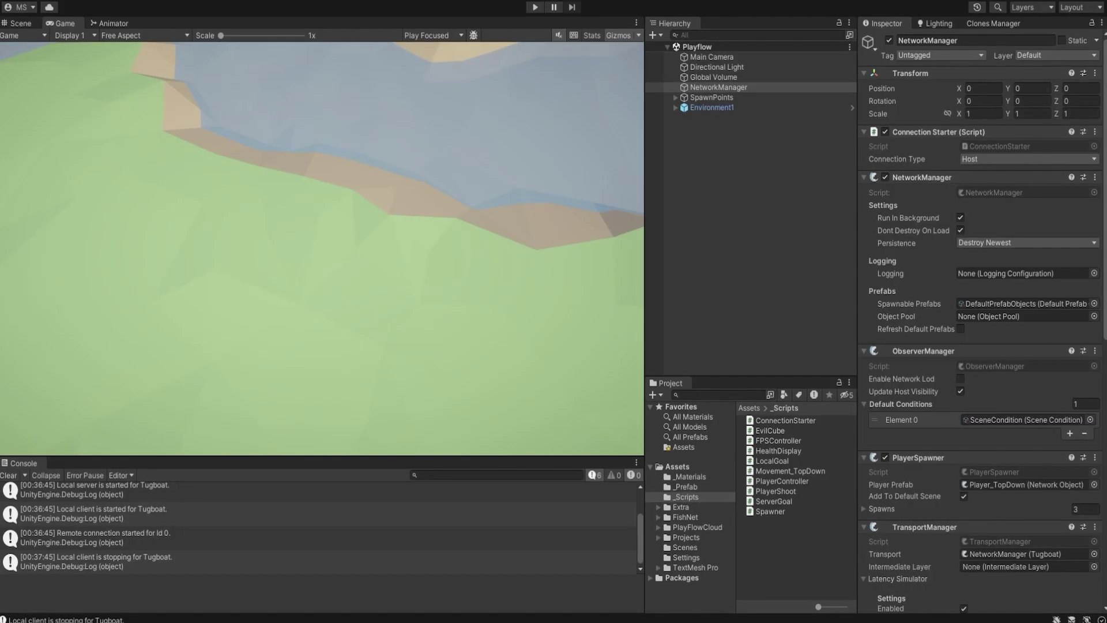
Check in the Build Settings that the Playflow scene is included in the build, and close the dialog
click(11, 2)
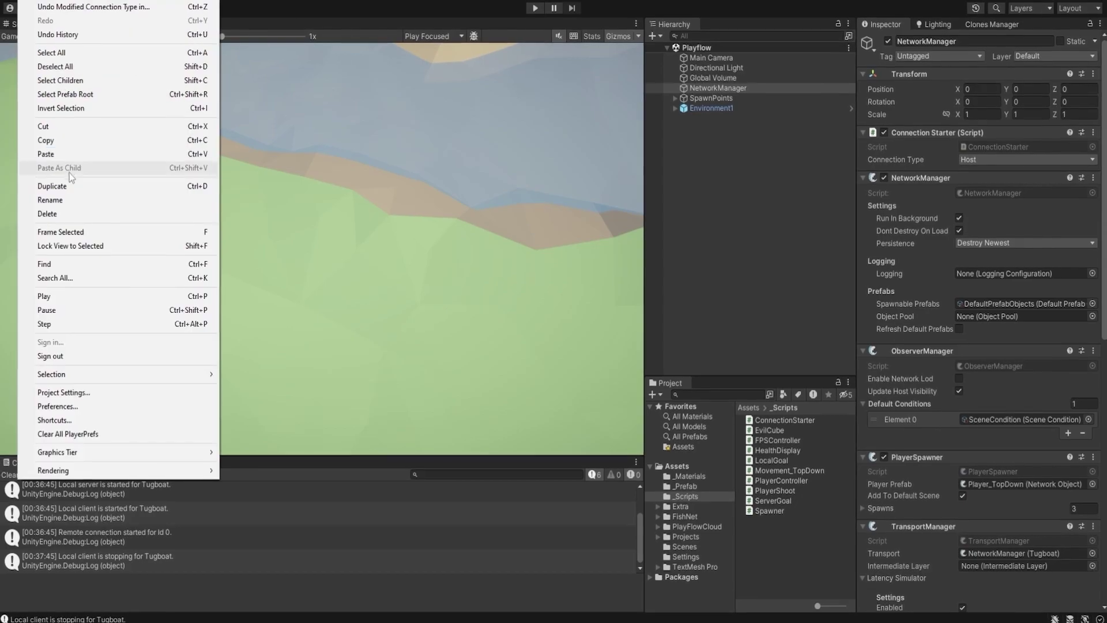
click(44, 145)
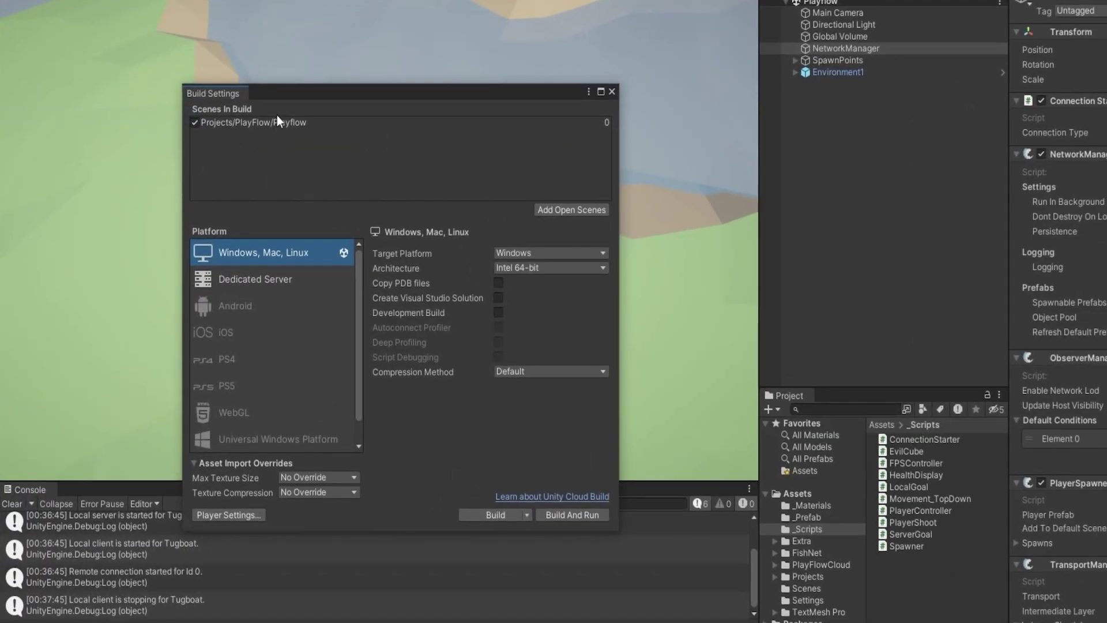
click(289, 127)
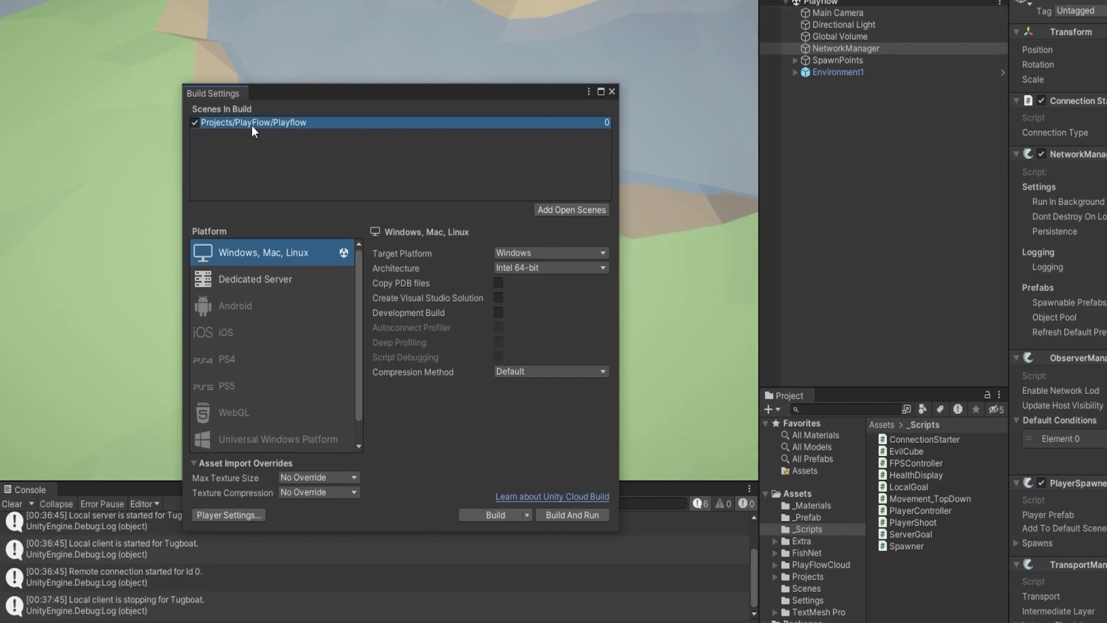
click(612, 92)
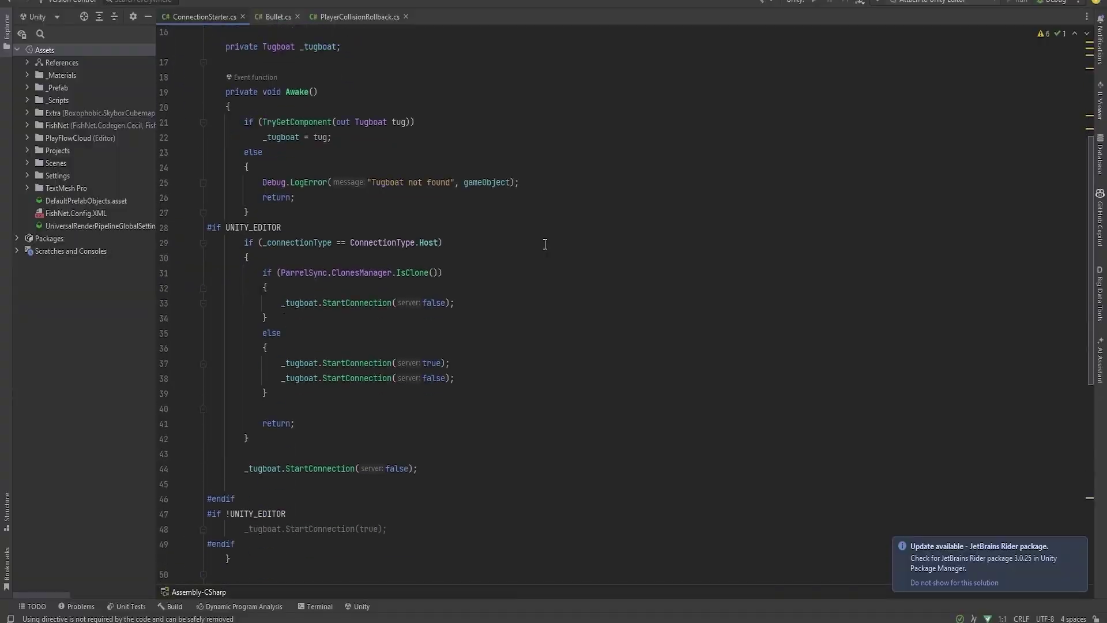
Review the startup logic in the ConnectionStarter script and choose Host as the NetworkManager's connection type
scroll(544, 240, down, 2)
scroll(591, 225, up, 1)
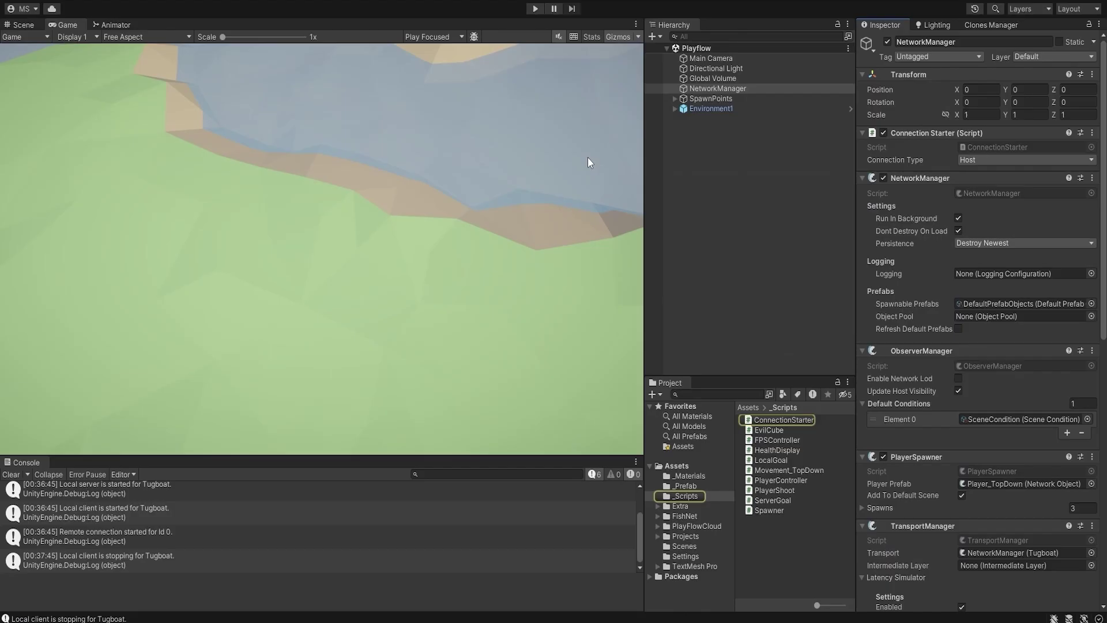
click(1021, 160)
click(964, 173)
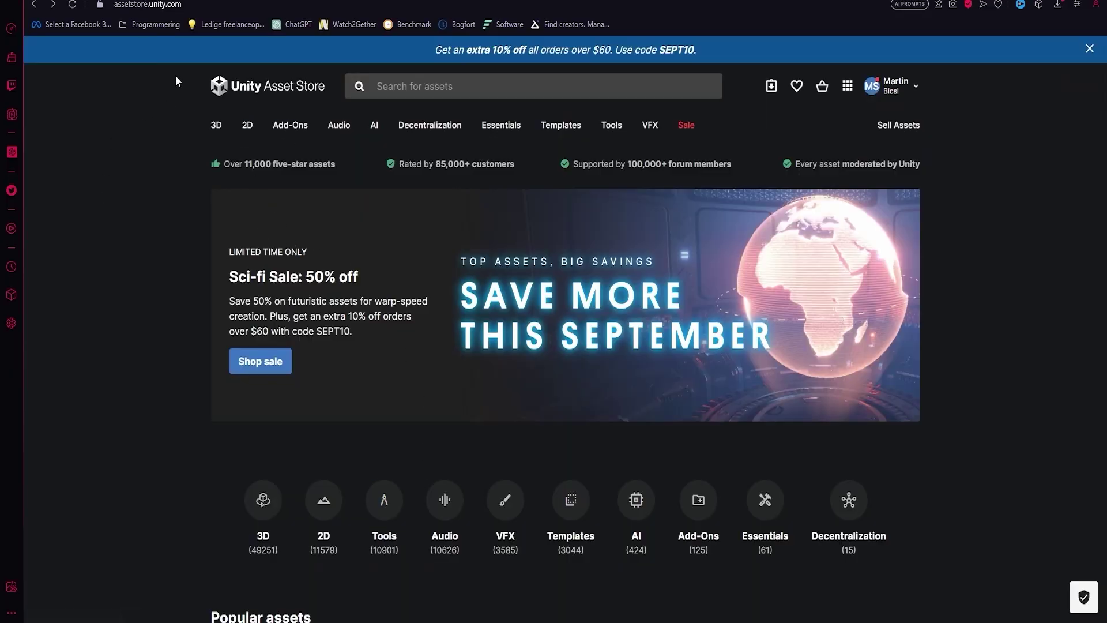
Search the Unity Asset Store for "playflow" and open the PlayFlow Cloud asset
click(431, 86)
text(play)
key(Return)
text(flow)
key(Return)
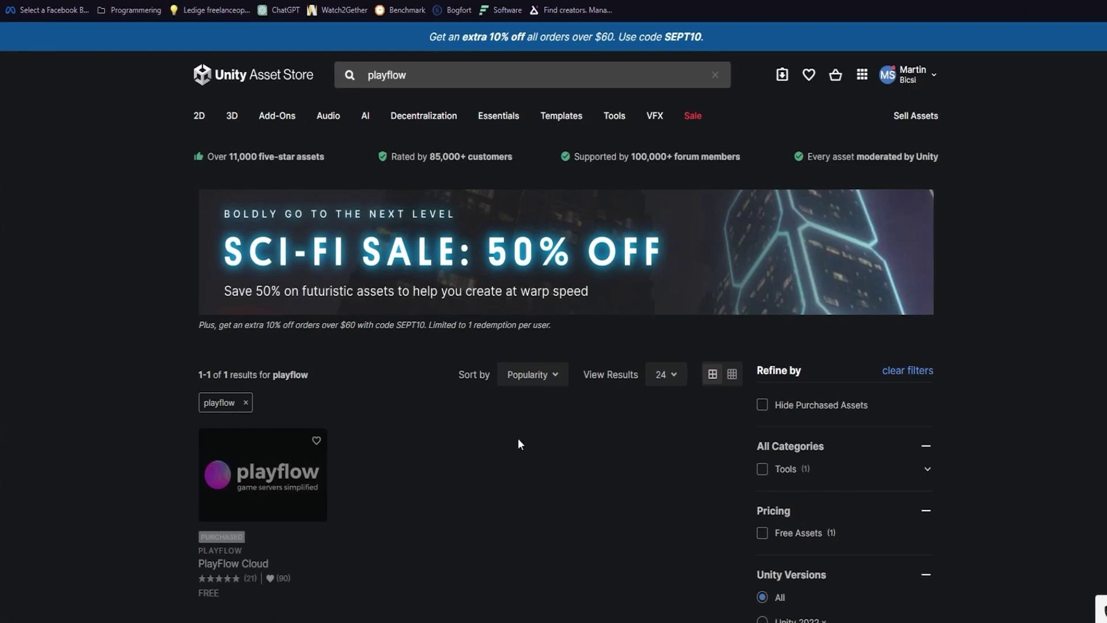
click(262, 474)
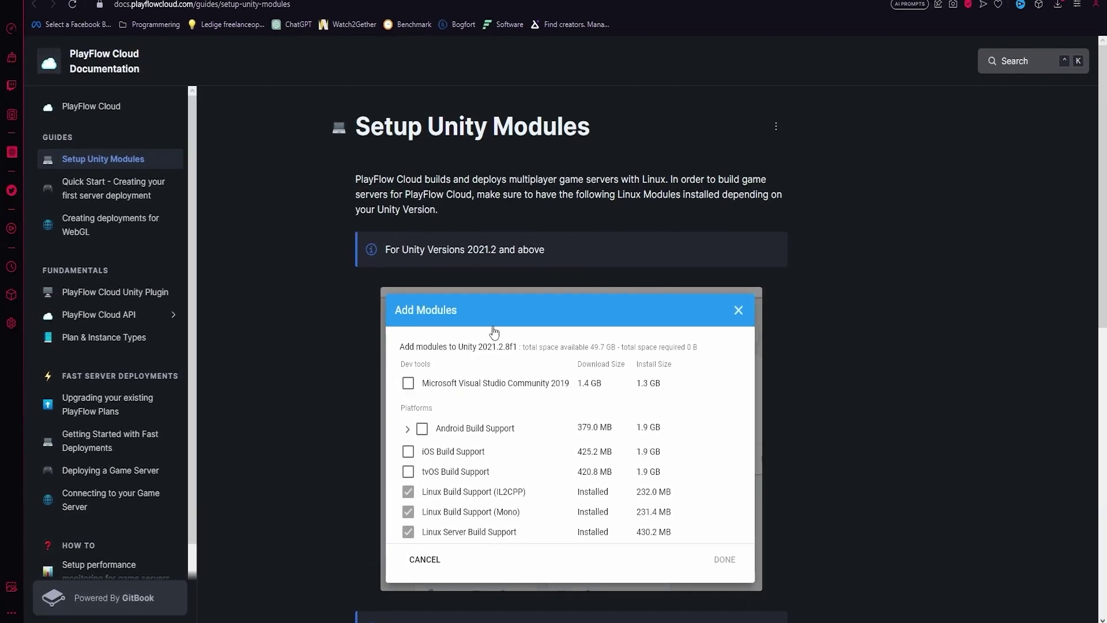
Read the Setup Unity Modules guide for the modules required for Unity 2021.2 and above and for older versions
mouse_move(470, 254)
mouse_down()
mouse_move(498, 253)
mouse_move(480, 252)
mouse_up()
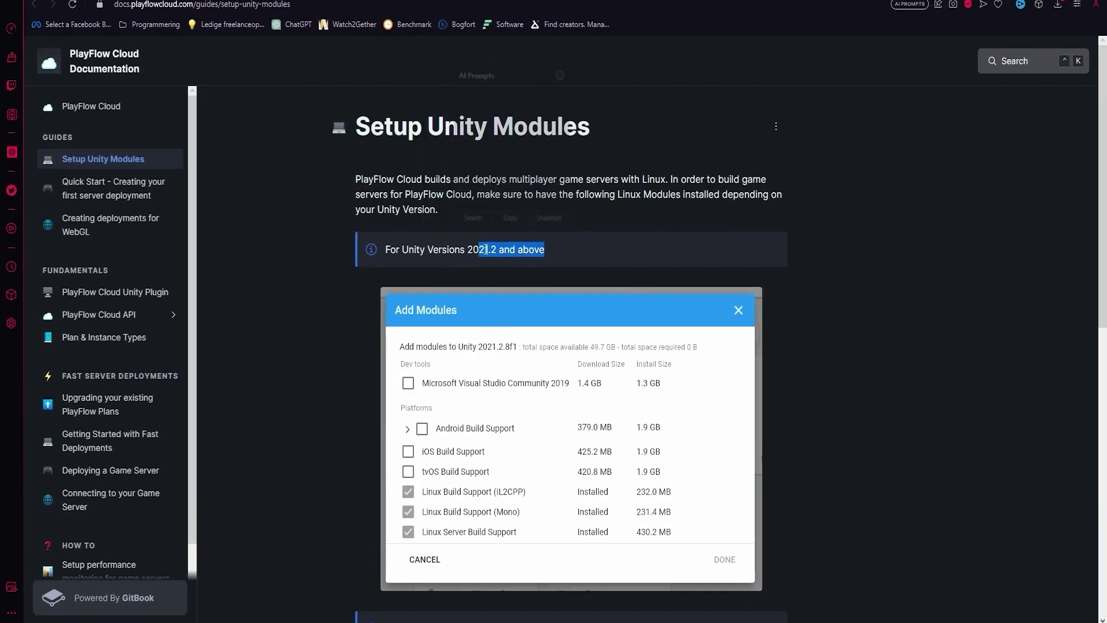
click(588, 275)
scroll(589, 277, down, 1)
scroll(590, 277, down, 5)
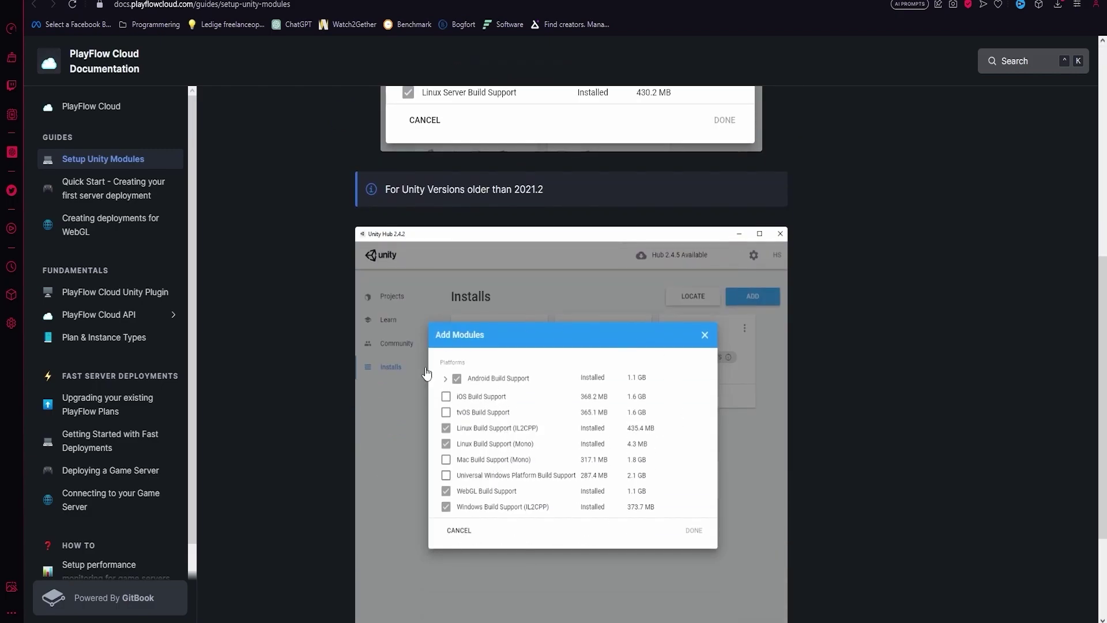
scroll(731, 511, down, 1)
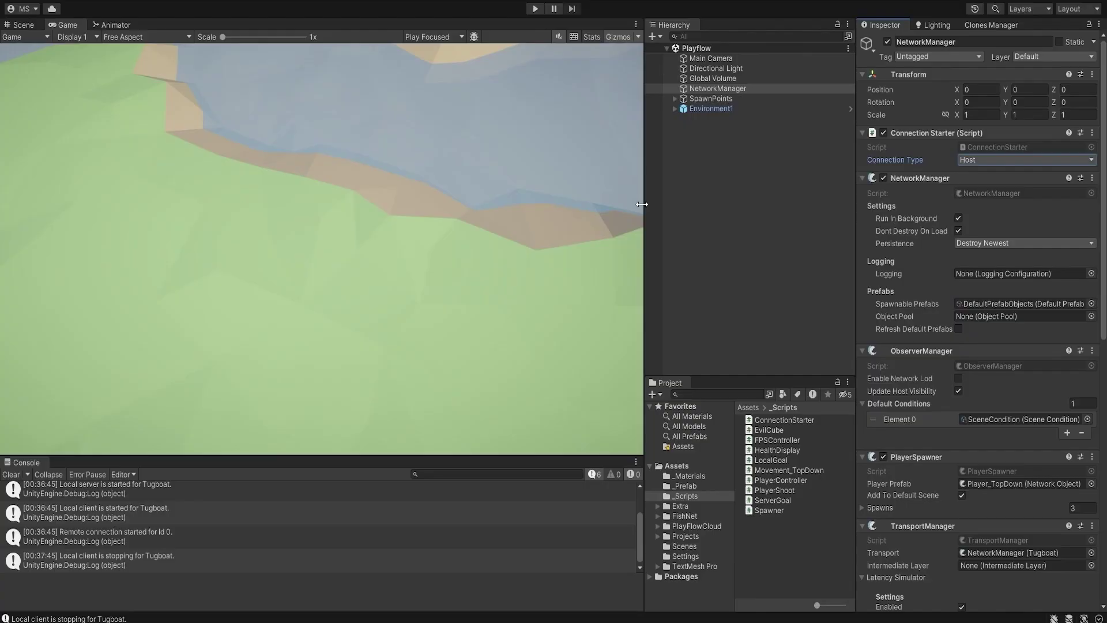
In Unity Hub, open the module list for the 2022.3.6f1 install and select the three Linux build support modules
key(alt+Tab)
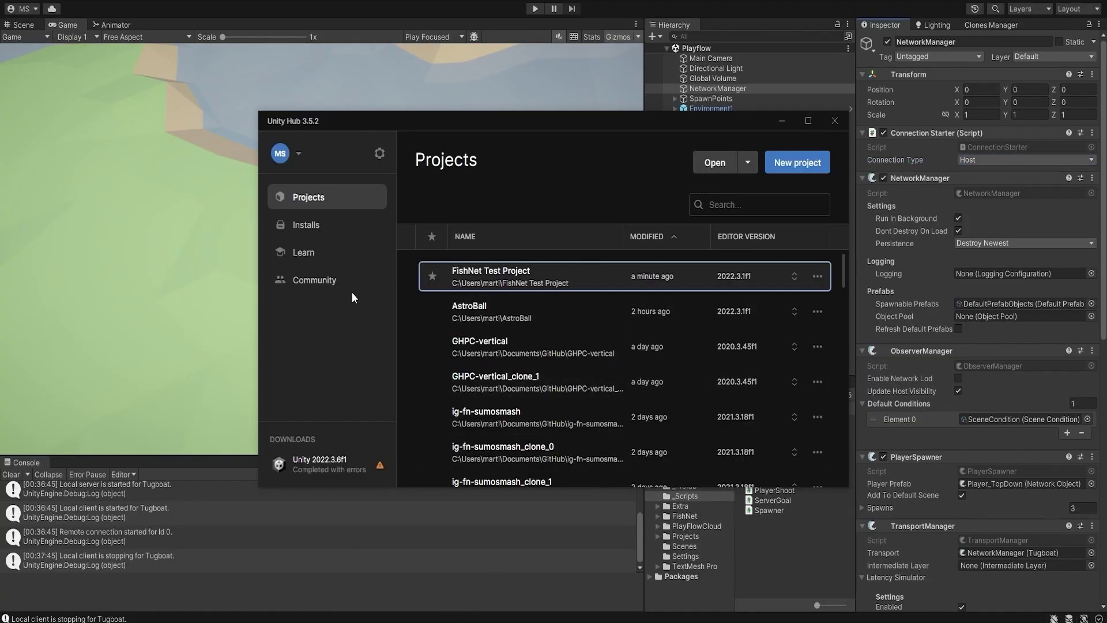
click(306, 225)
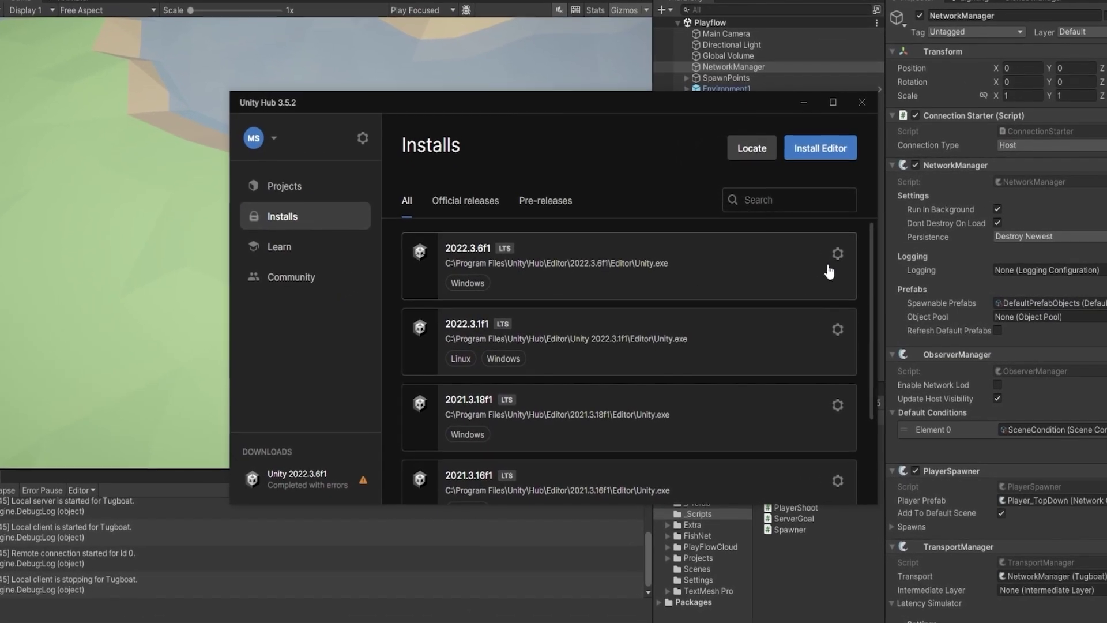
click(812, 259)
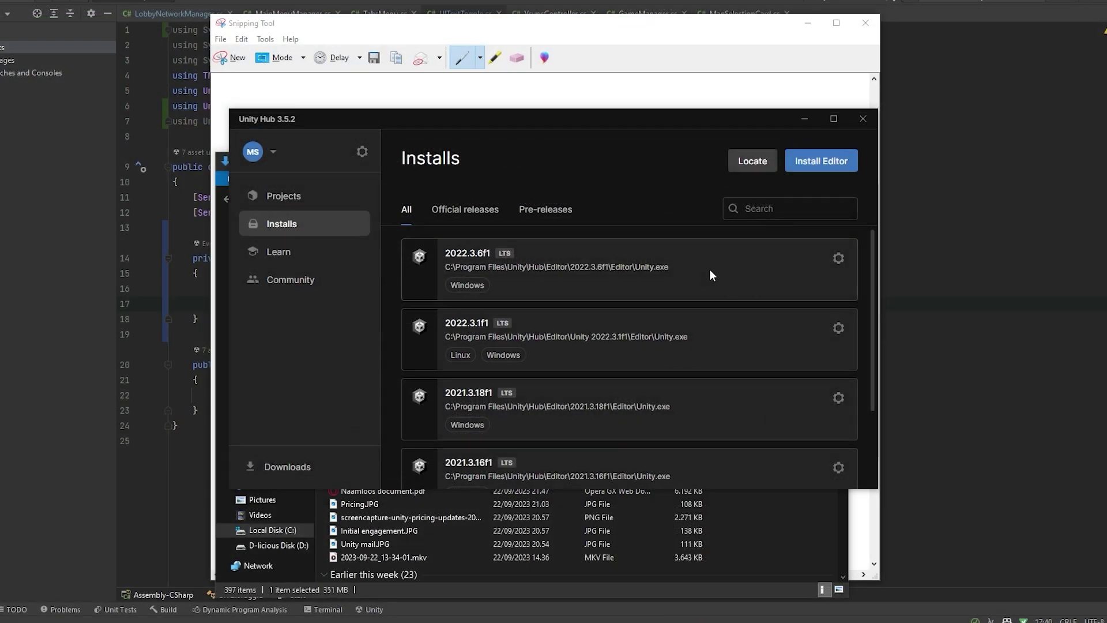
click(709, 269)
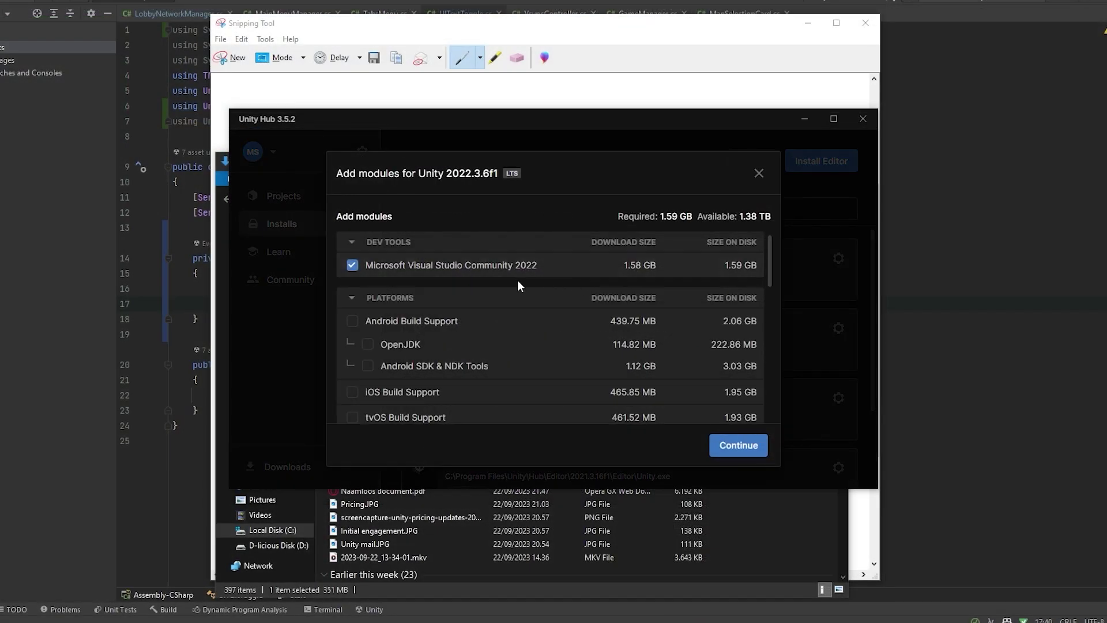
scroll(490, 299, down, 5)
click(352, 252)
click(352, 278)
click(352, 303)
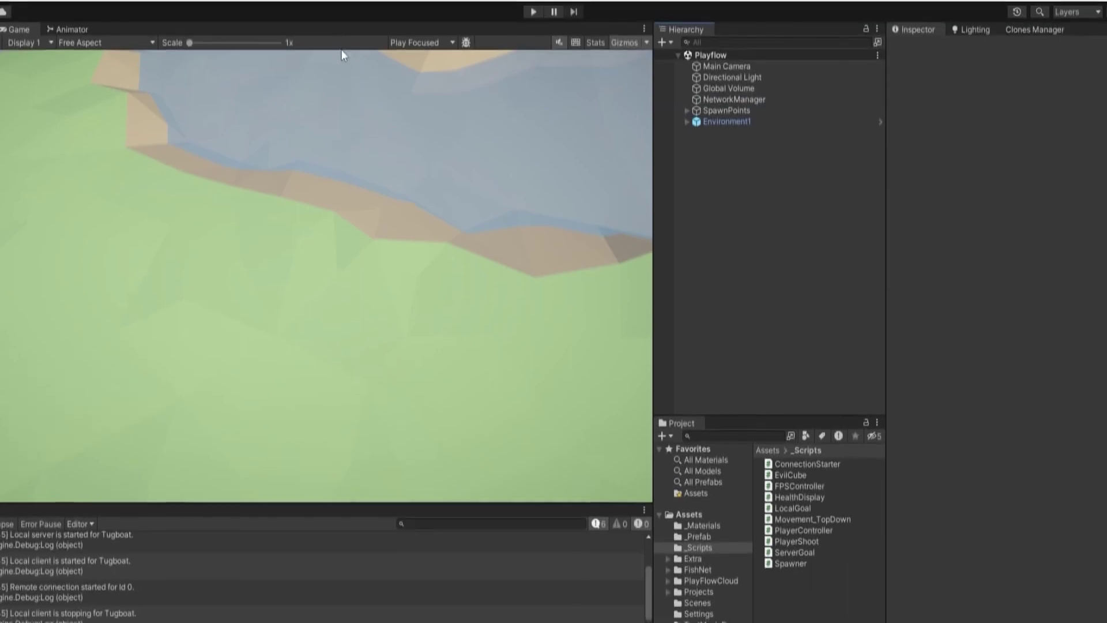
Open the PlayFlow Cloud window in the Unity editor and view the Free project on the PlayFlow website
click(315, 11)
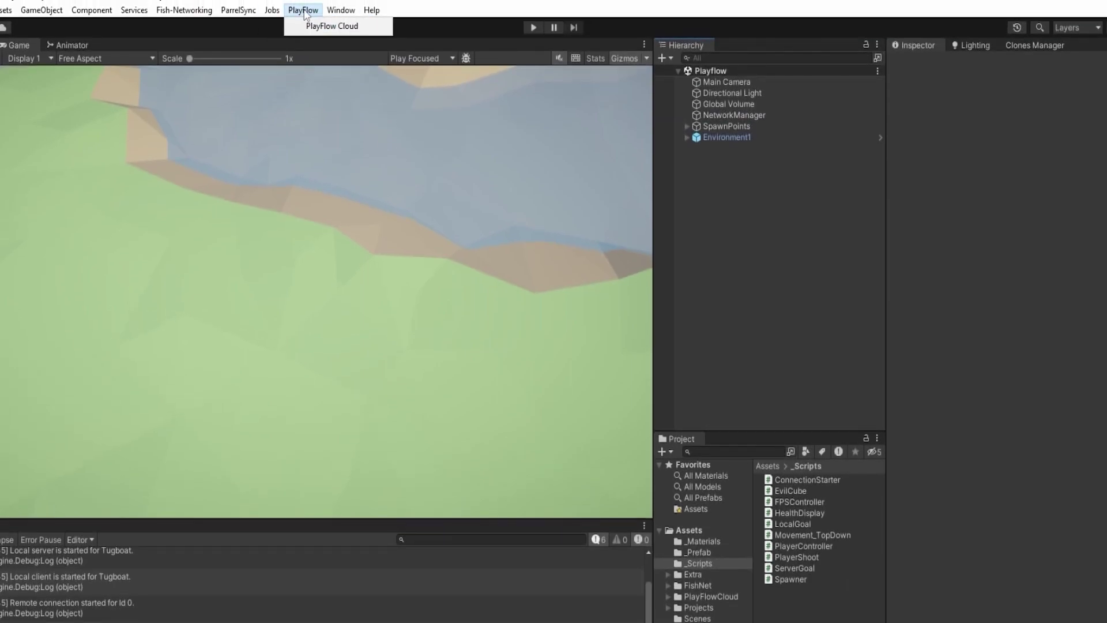
click(326, 26)
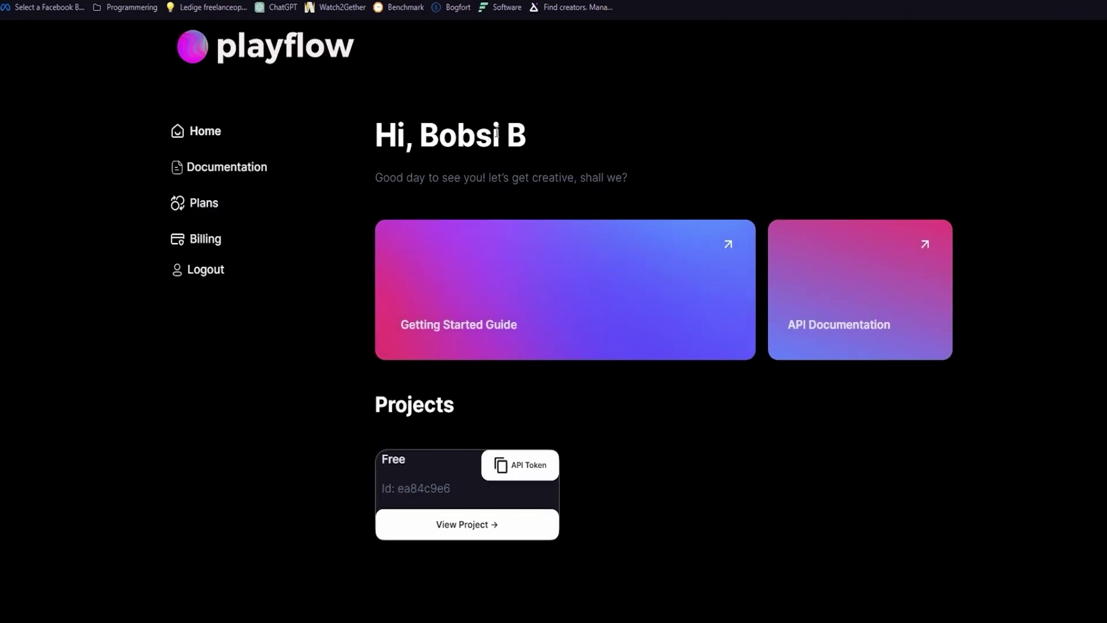
drag(532, 136, 368, 133)
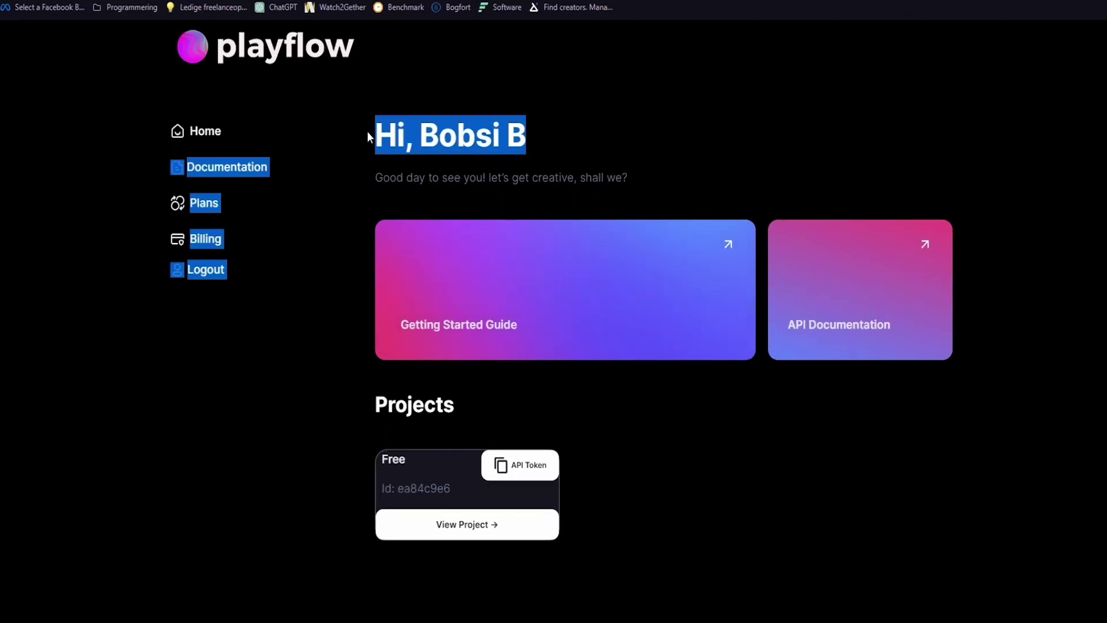
click(530, 195)
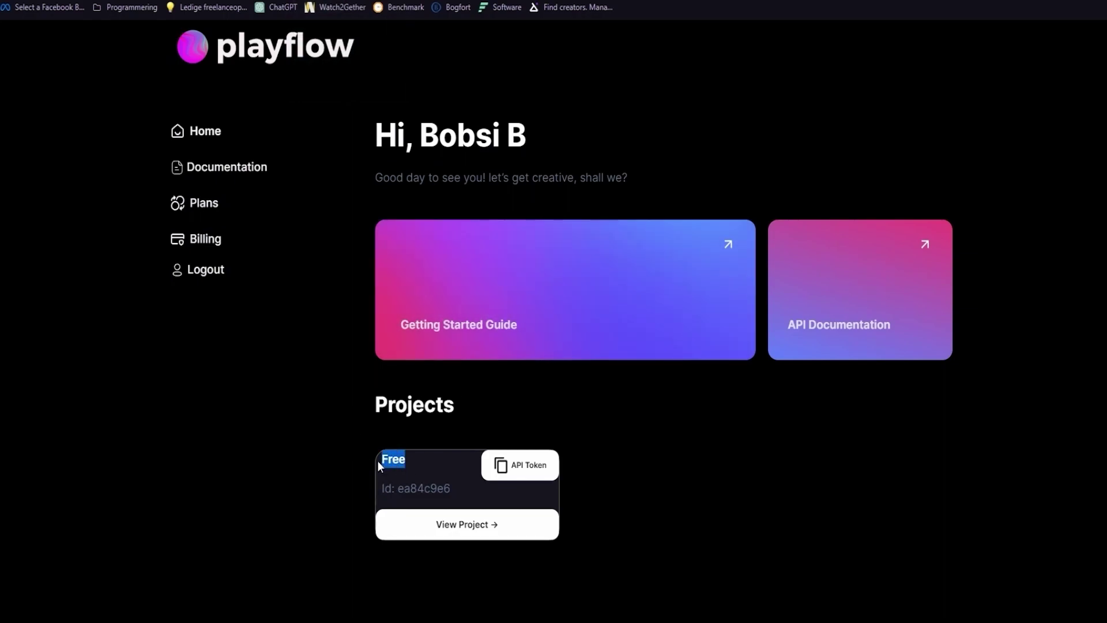
drag(378, 466, 432, 473)
click(472, 525)
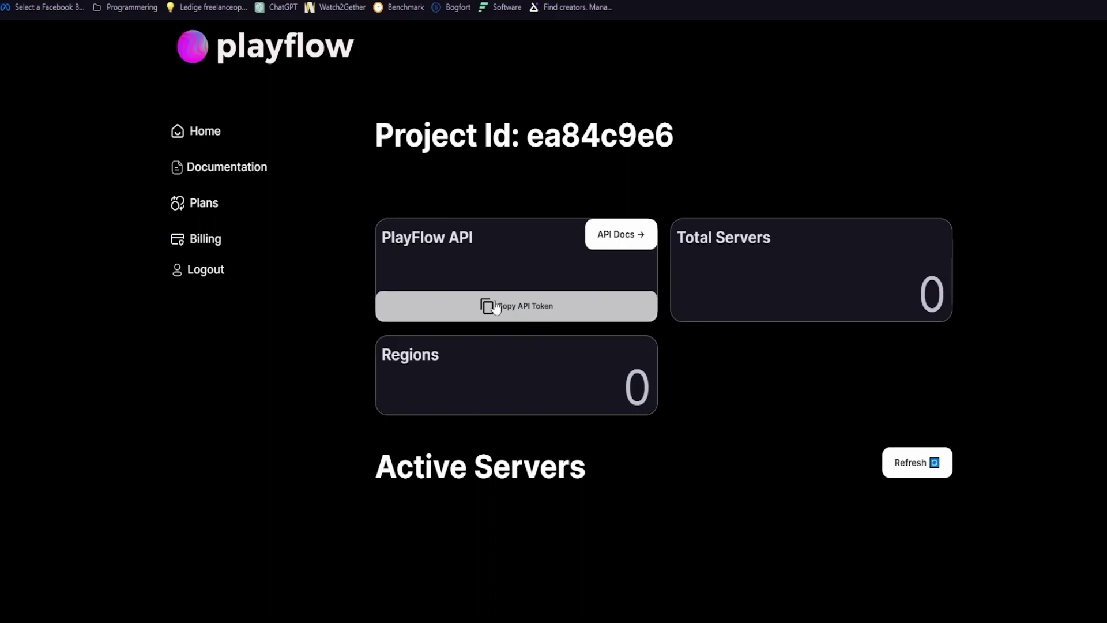
Paste the project's API token into the Token field of the PlayFlow Cloud window in Unity
key(alt+Tab)
click(301, 201)
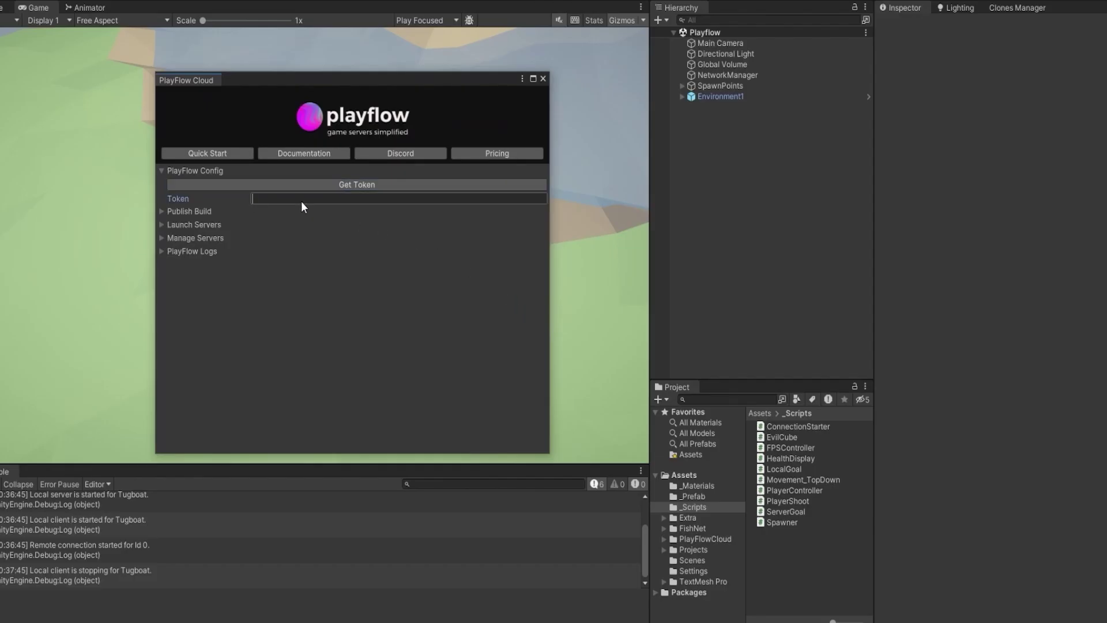
key(ctrl+v)
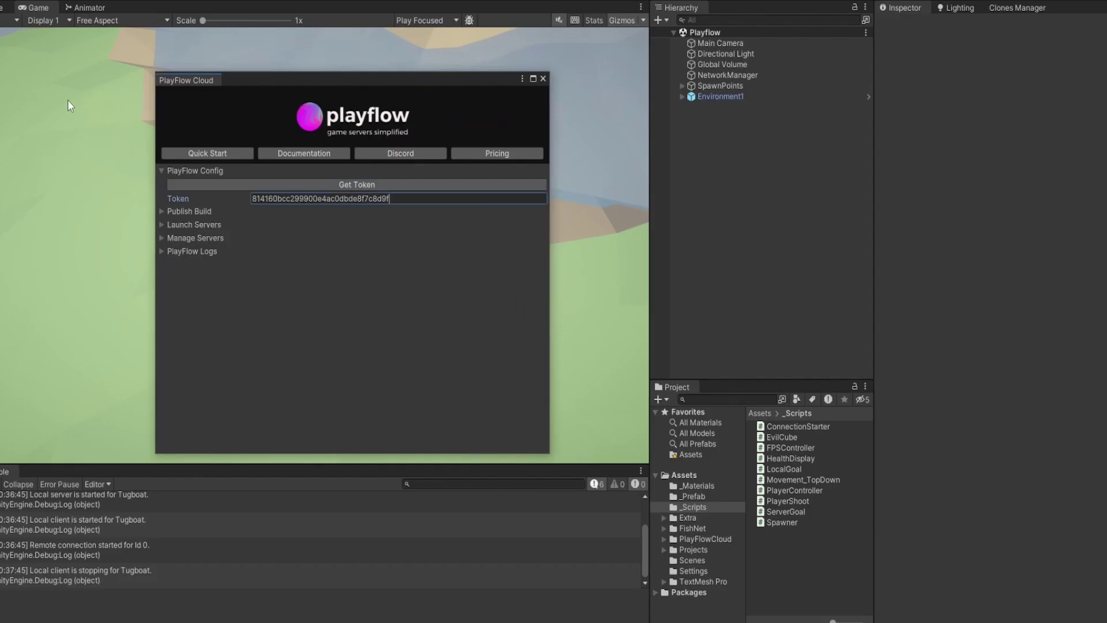
Upload the server build with Assets/Projects/PlayFlow/Playflow.unity as the server scene, and request the upload status
click(200, 212)
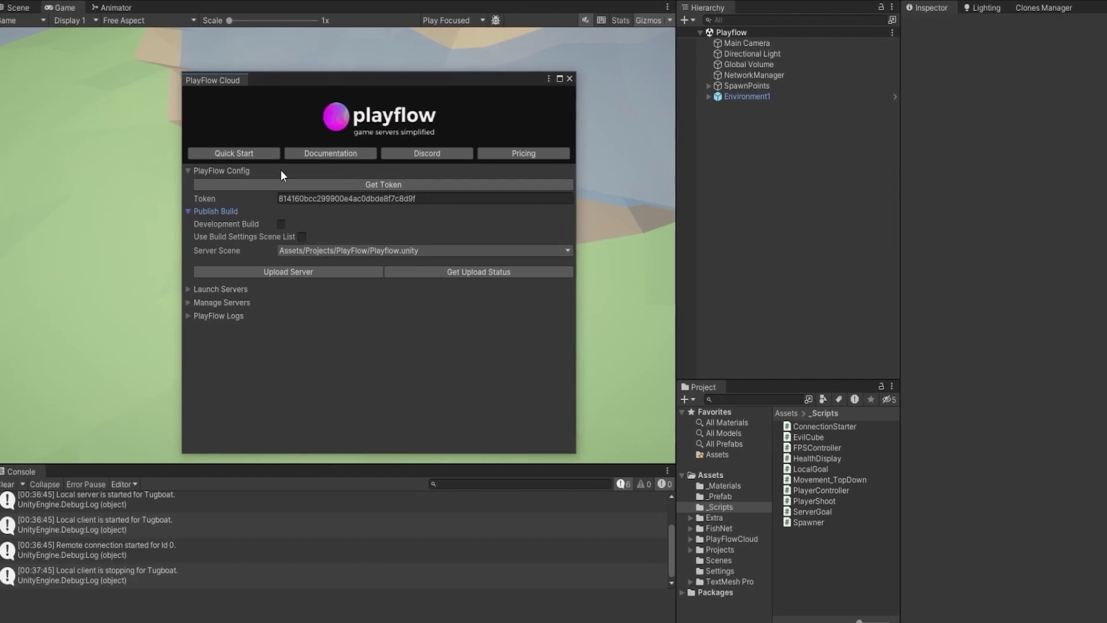
click(340, 251)
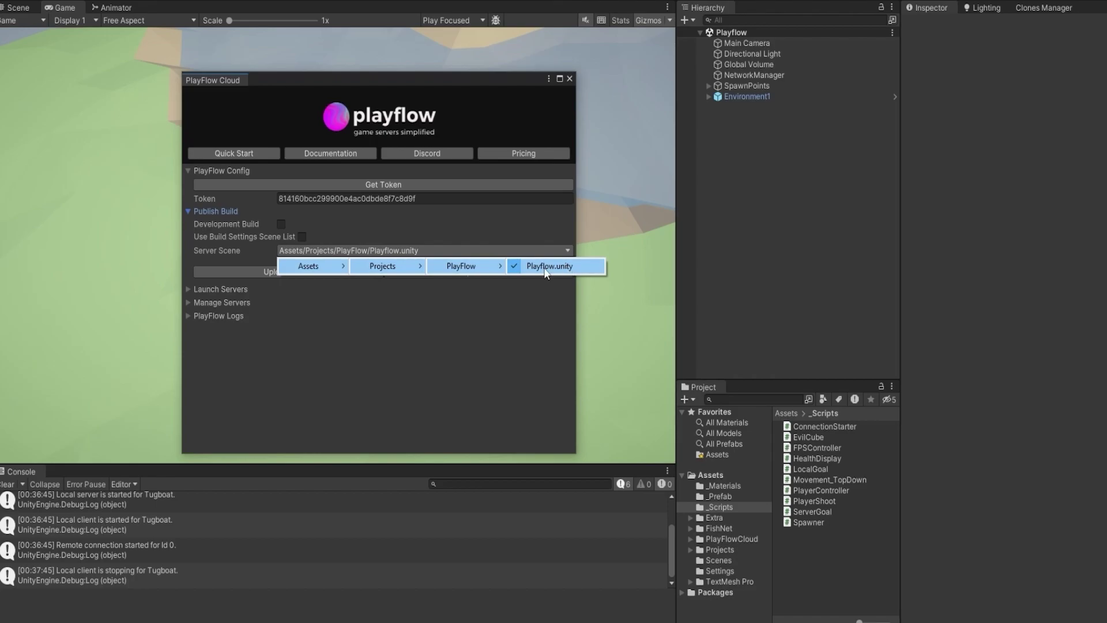
click(546, 269)
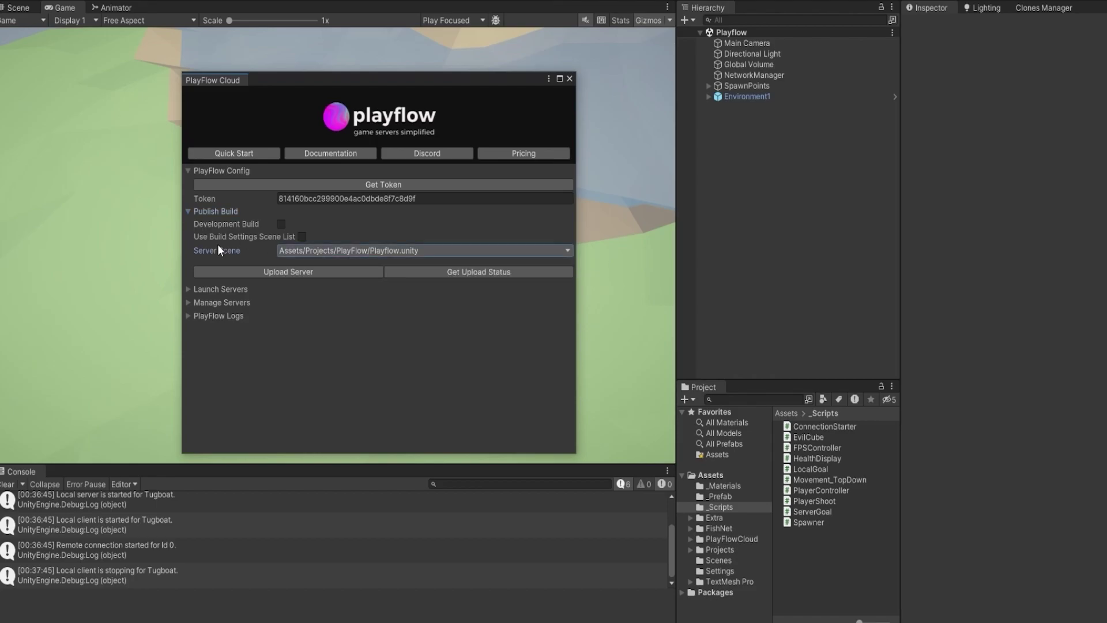
click(296, 271)
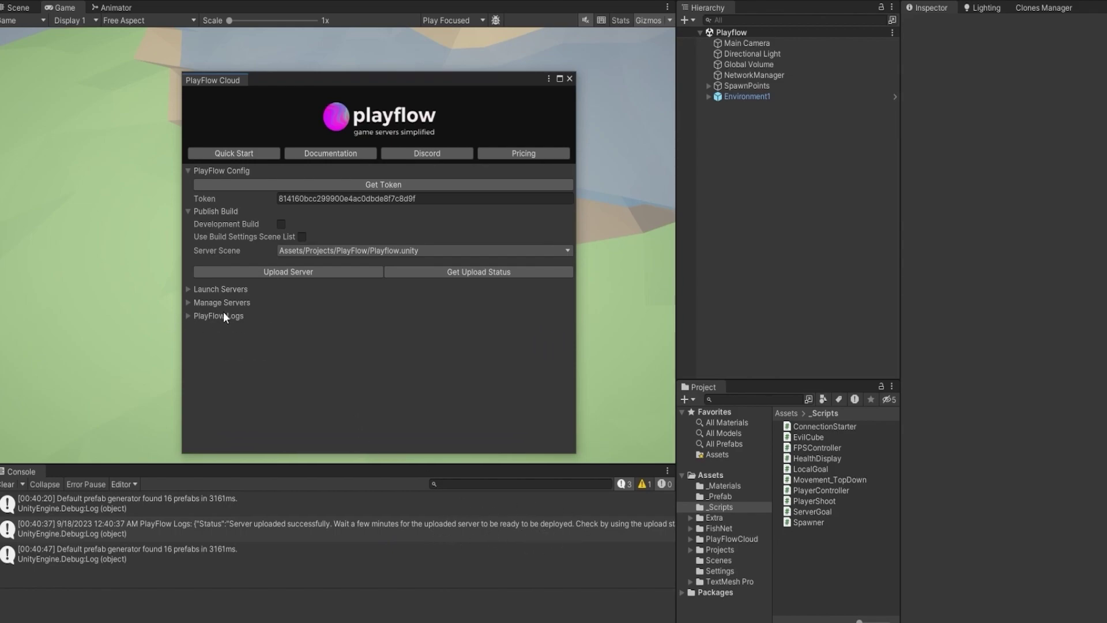
click(433, 275)
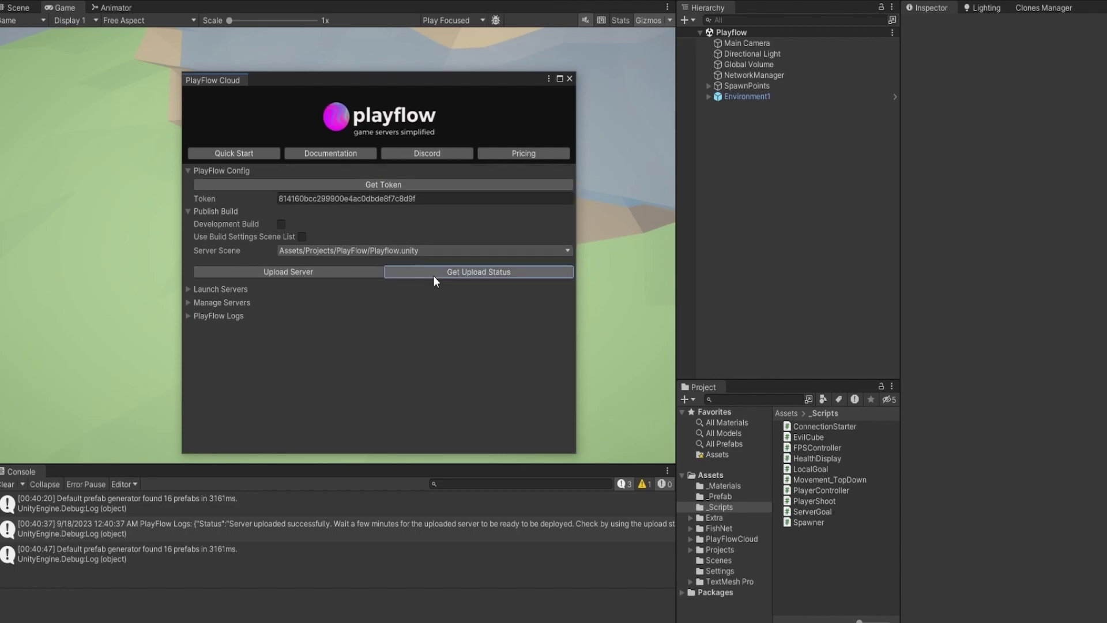
Expand the PlayFlow Logs and read the uploaded server's version and upload date
click(187, 316)
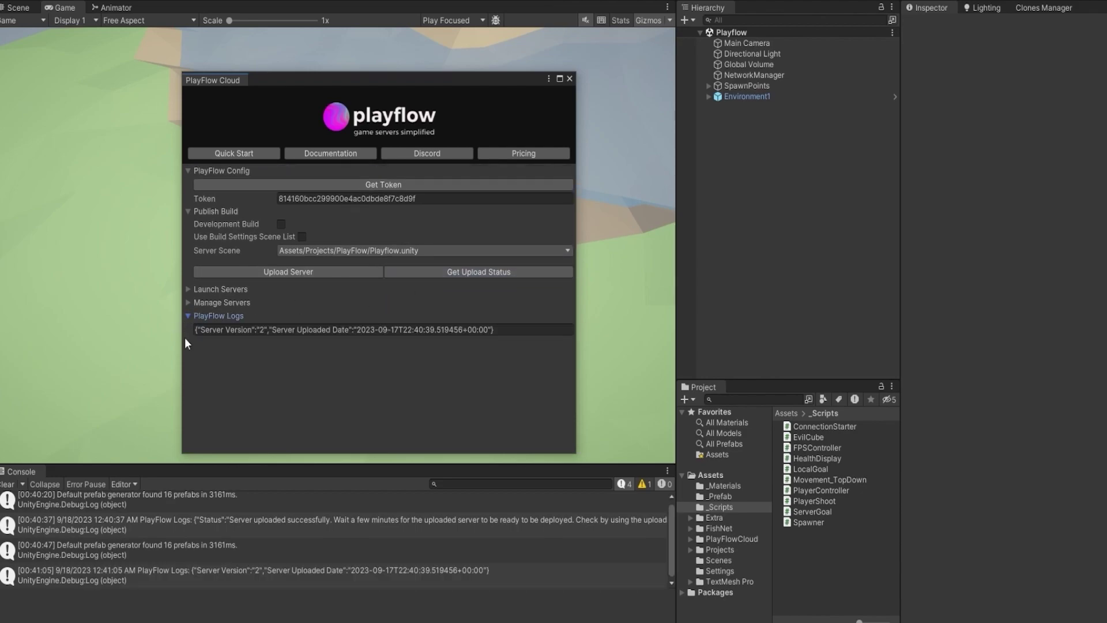
drag(264, 330, 246, 330)
click(276, 334)
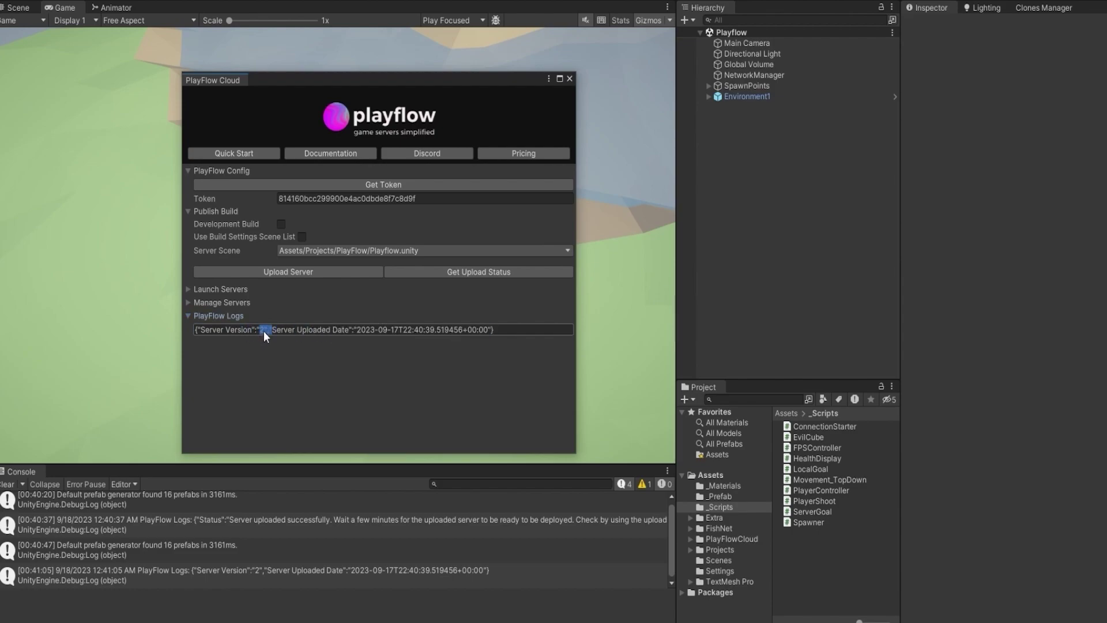
drag(494, 330, 326, 340)
click(272, 353)
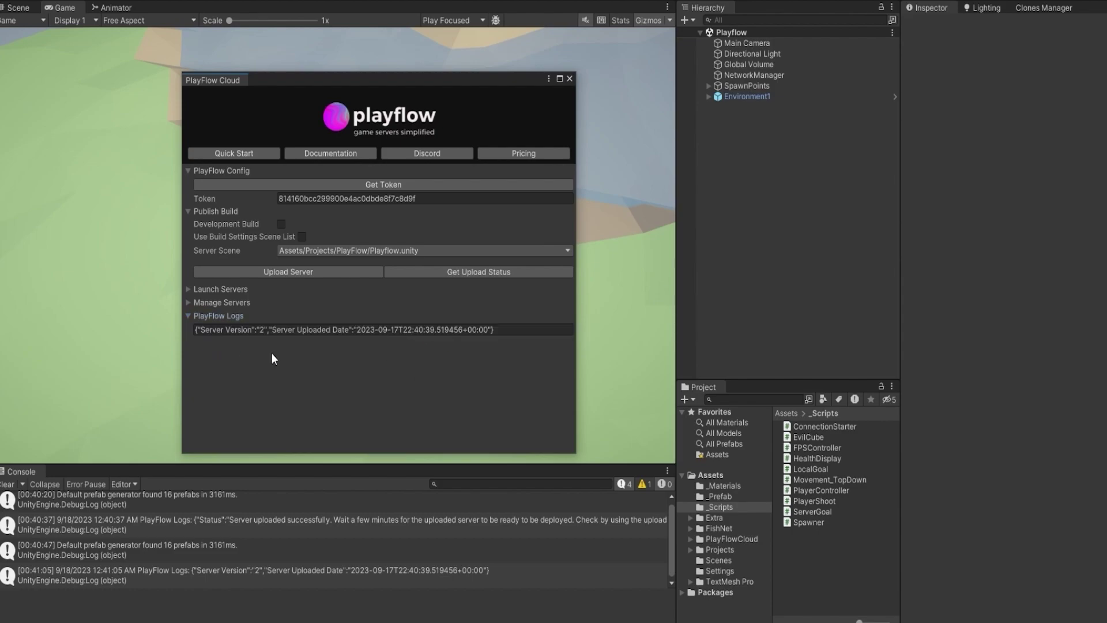
Start a cloud server with location Europe (Stockholm) and instance type Small - 2 VCPU 1GB RAM, reviewing the alternatives for both settings
click(210, 290)
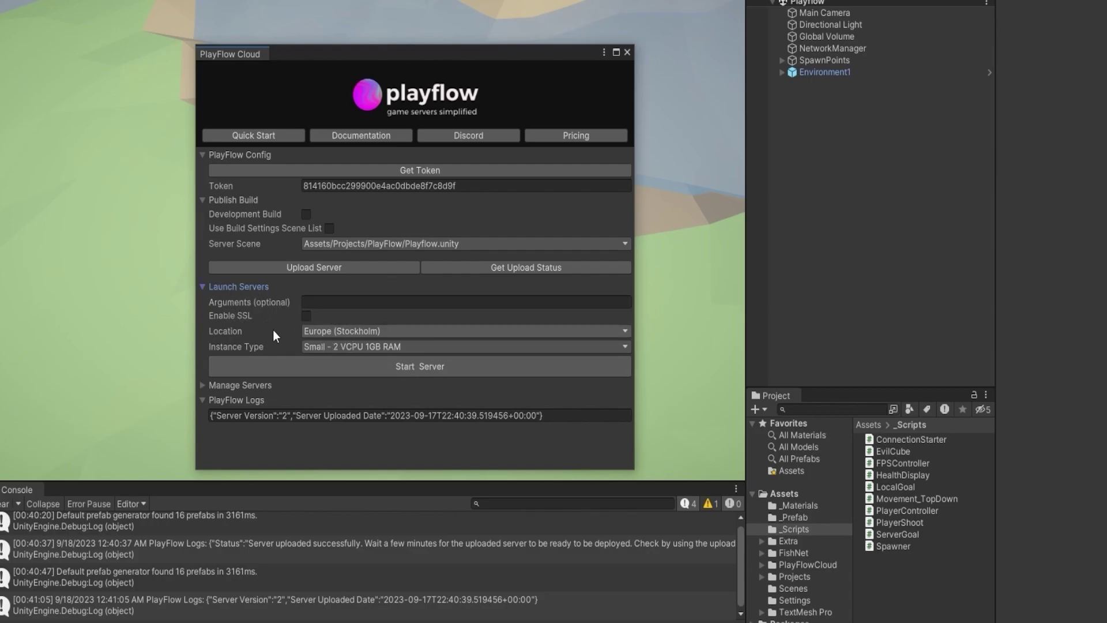
click(314, 331)
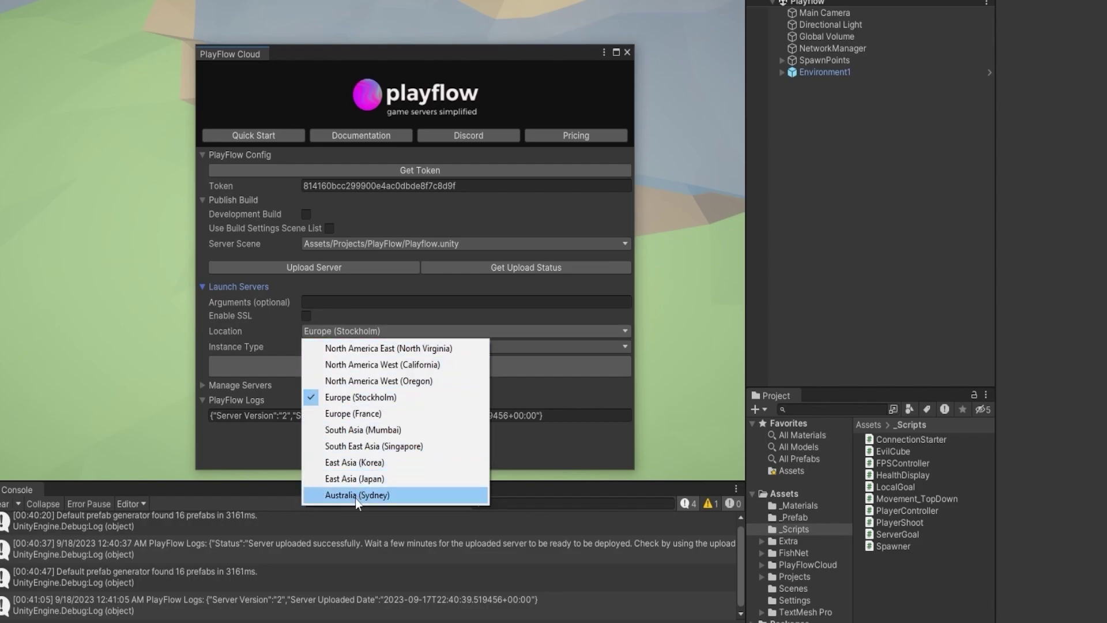
click(252, 333)
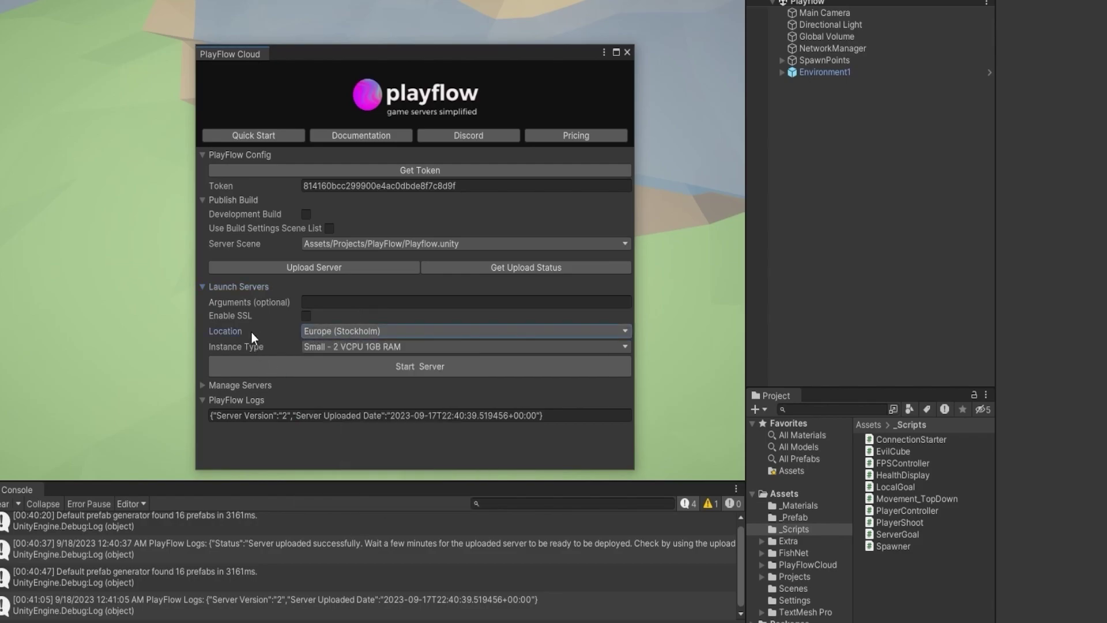
click(323, 346)
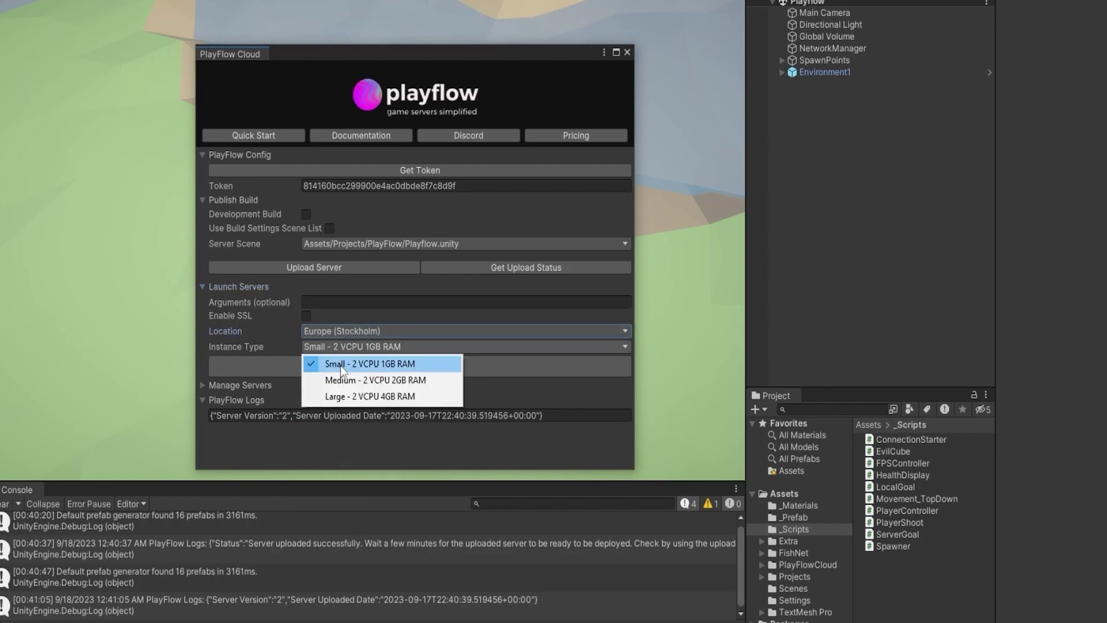
click(263, 345)
click(446, 368)
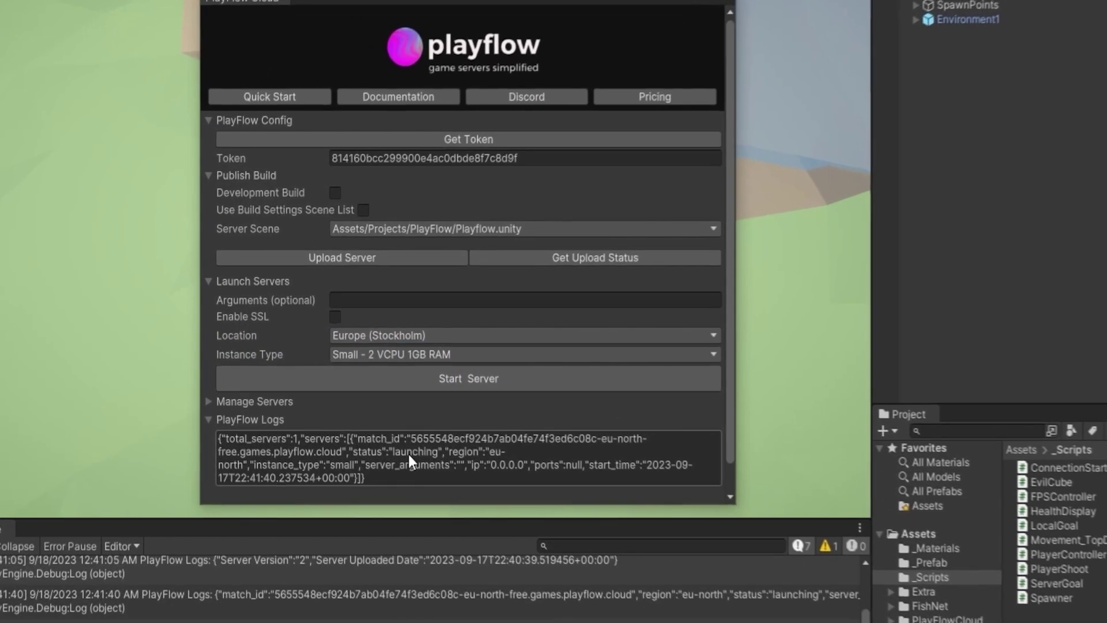
Refresh the server list under Manage Servers and check the launched server among the active servers
click(211, 404)
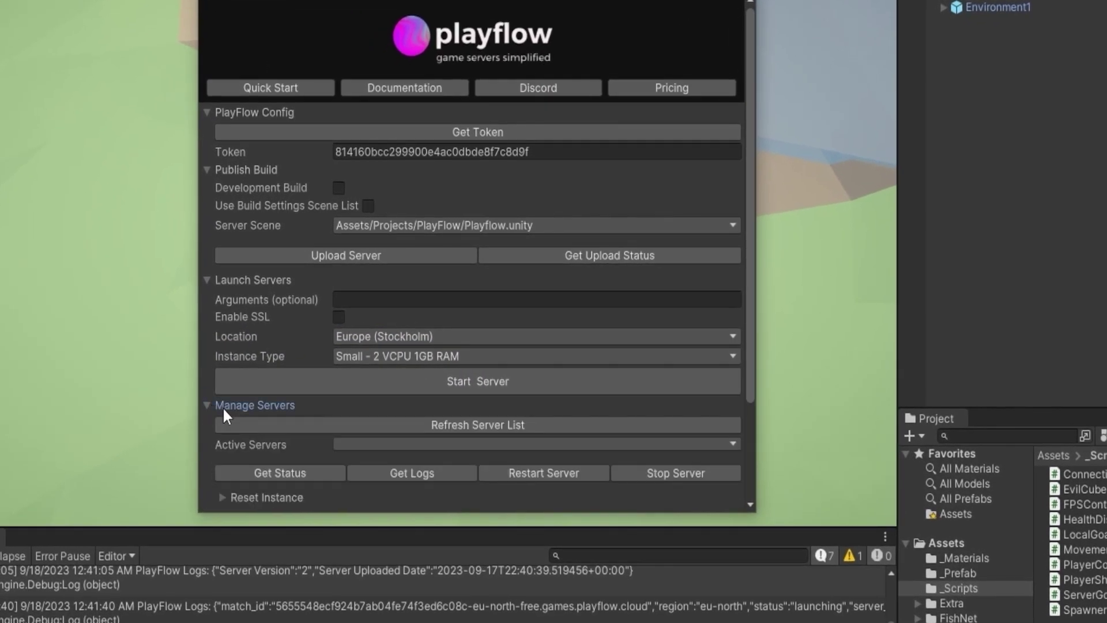
click(471, 426)
click(469, 447)
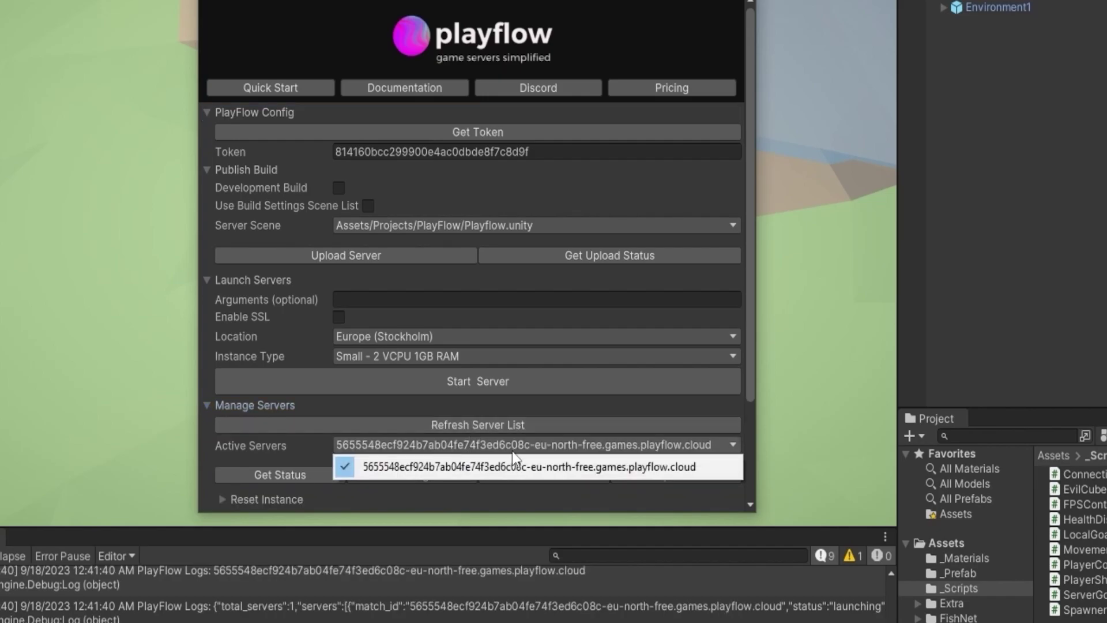
click(303, 443)
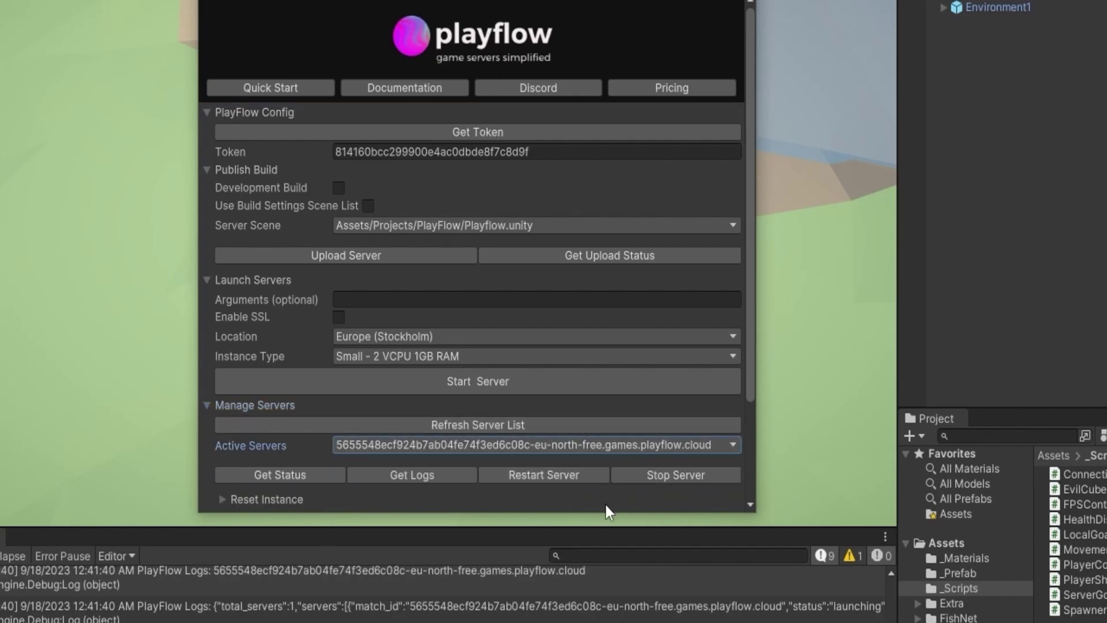
Get the active server's status and examine its IP and port entries in the PlayFlow Logs
scroll(282, 424, down, 2)
click(282, 424)
scroll(411, 456, down, 3)
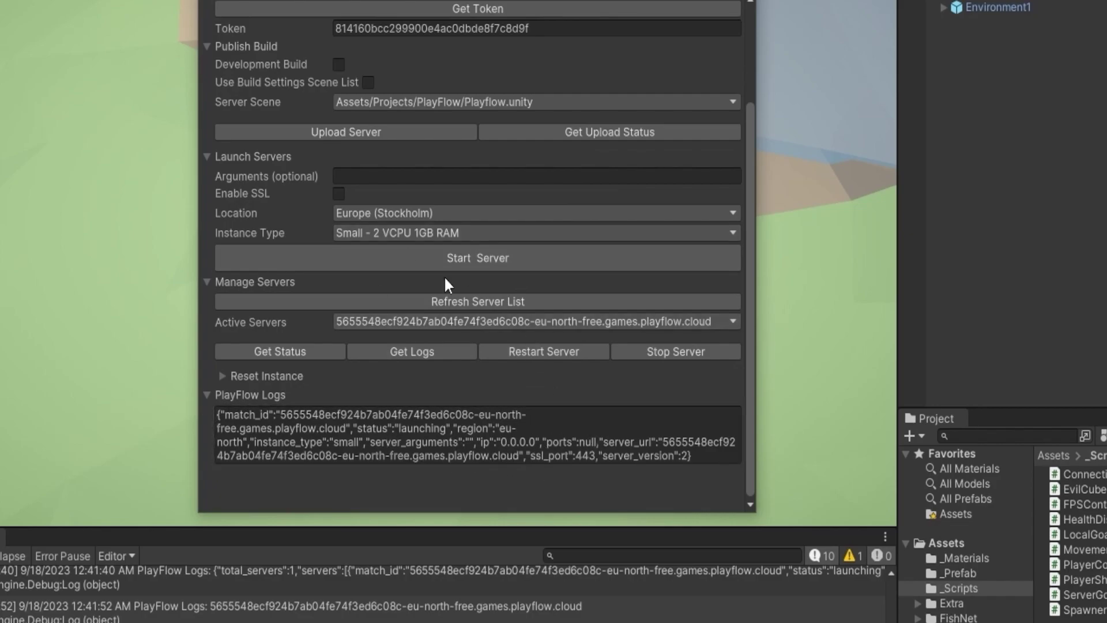
click(508, 442)
key(ctrl+shift+End)
click(507, 441)
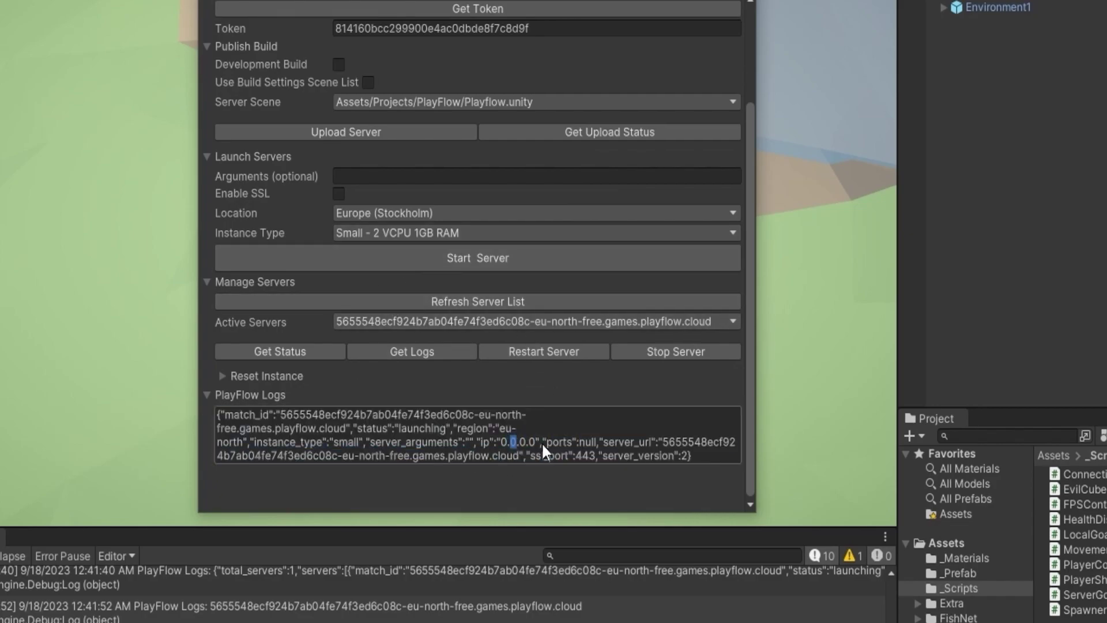
key(ctrl+shift+Home)
click(580, 446)
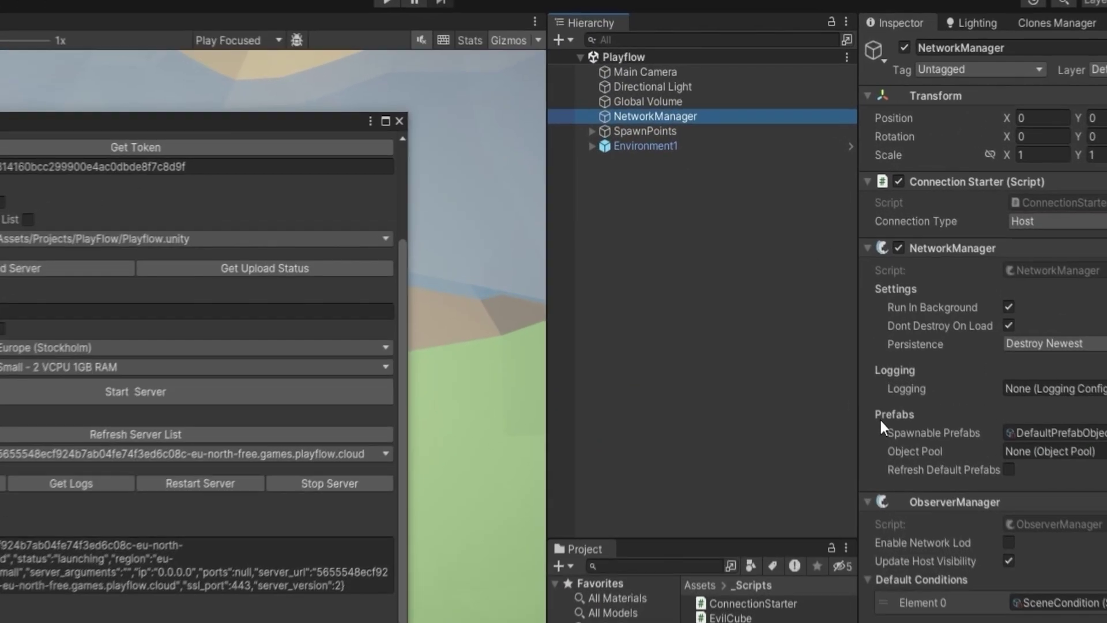
Copy the running server's IP 167.172.38.77 from the PlayFlow Logs into the Client Address of the NetworkManager's Tugboat component
scroll(877, 300, down, 10)
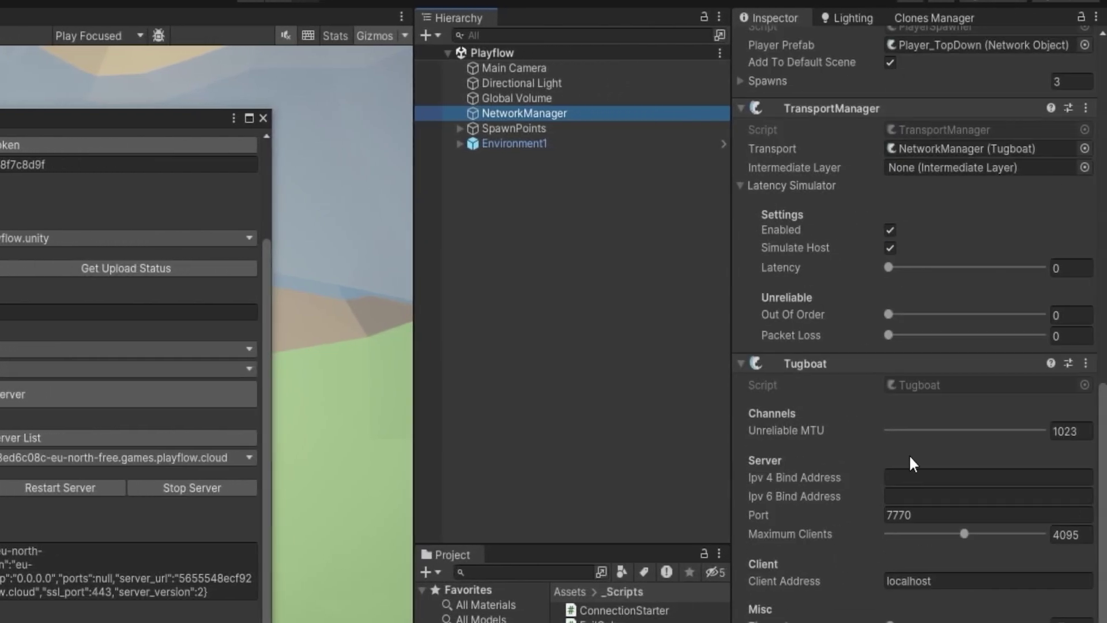
click(858, 583)
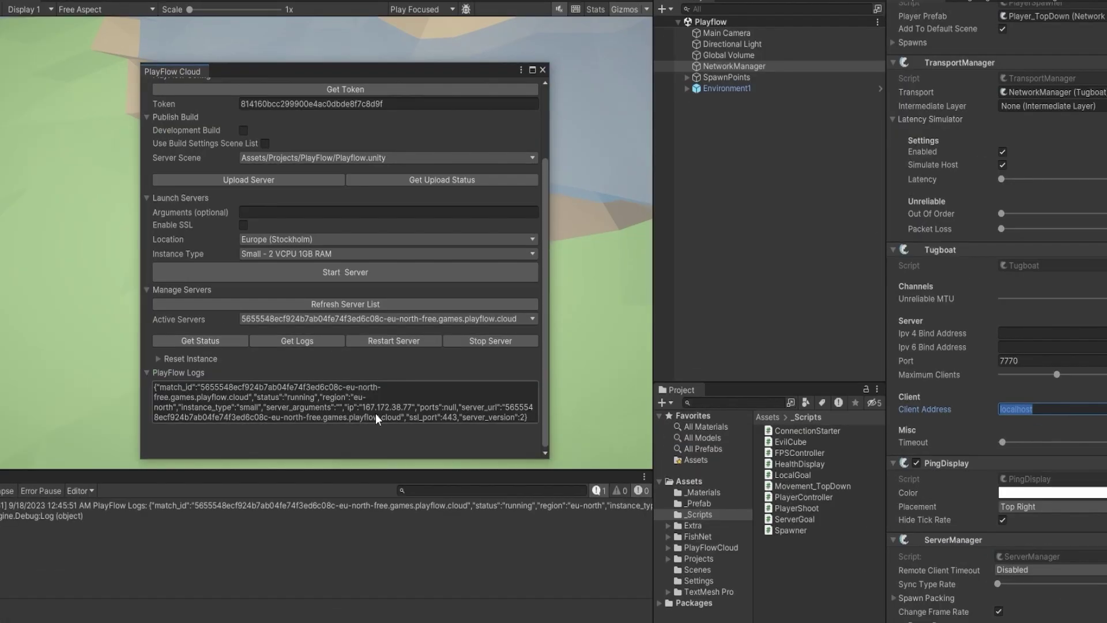
click(388, 410)
drag(402, 407, 361, 407)
key(ctrl+c)
click(1053, 409)
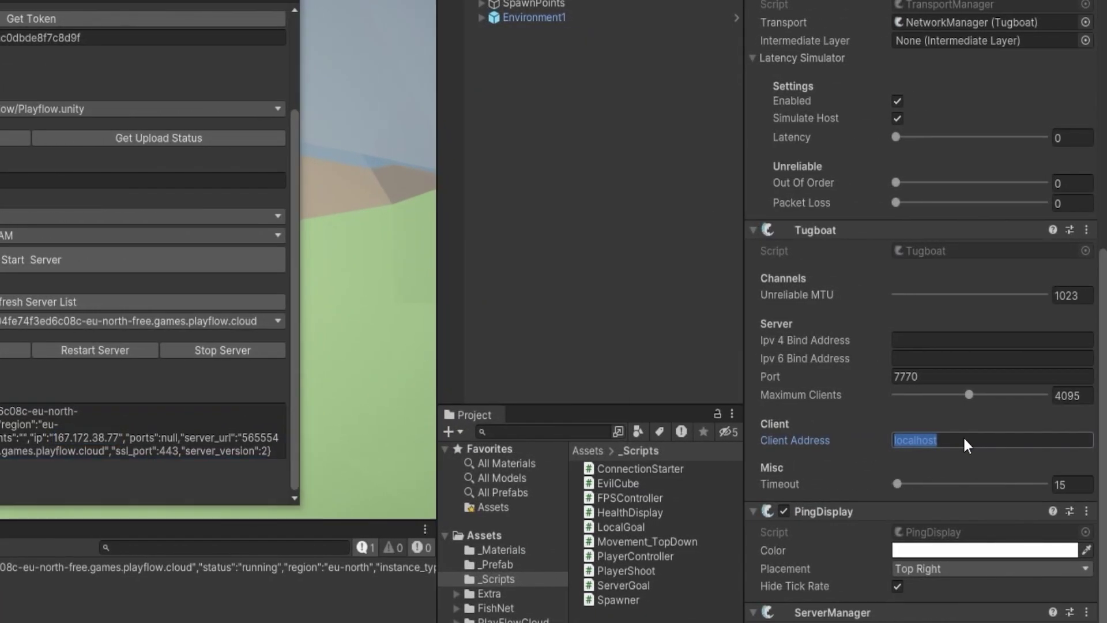
key(ctrl+v)
Set the Connection Type of the NetworkManager's Connection Starter script to Client
scroll(883, 128, up, 15)
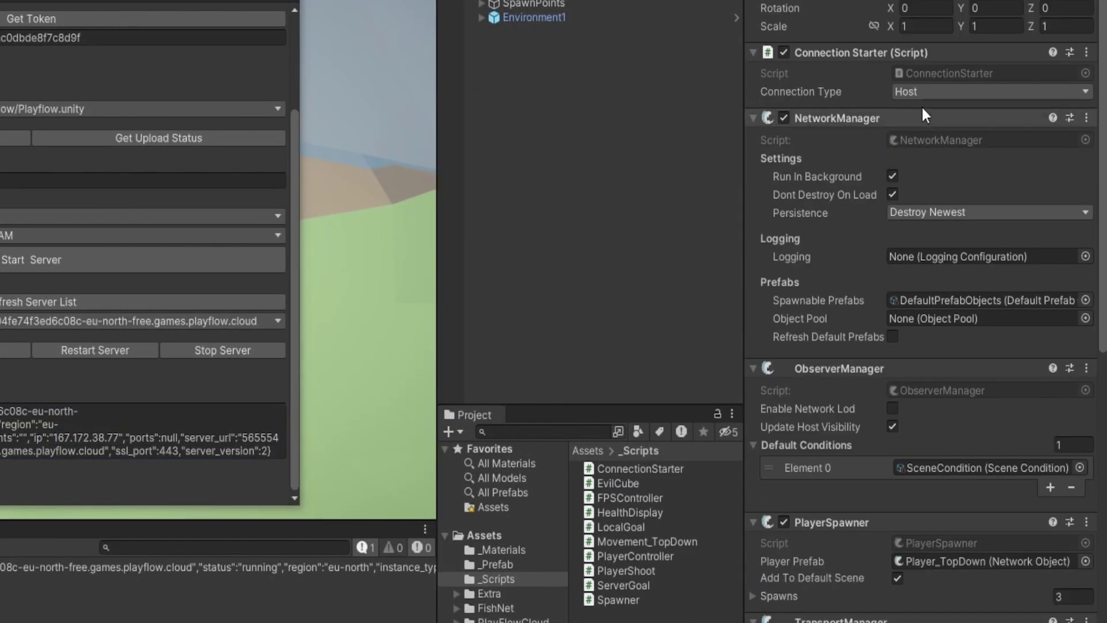
click(923, 92)
click(934, 133)
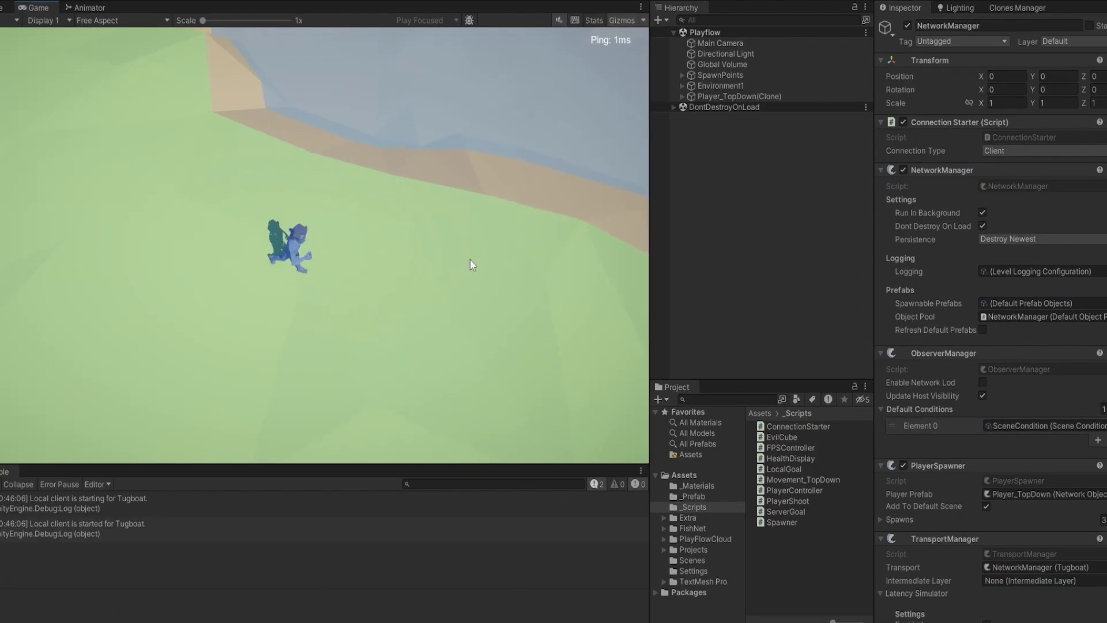
Walk the player around in Play mode to test the client's connection to the cloud server
key(d)
key(s)
key(d)
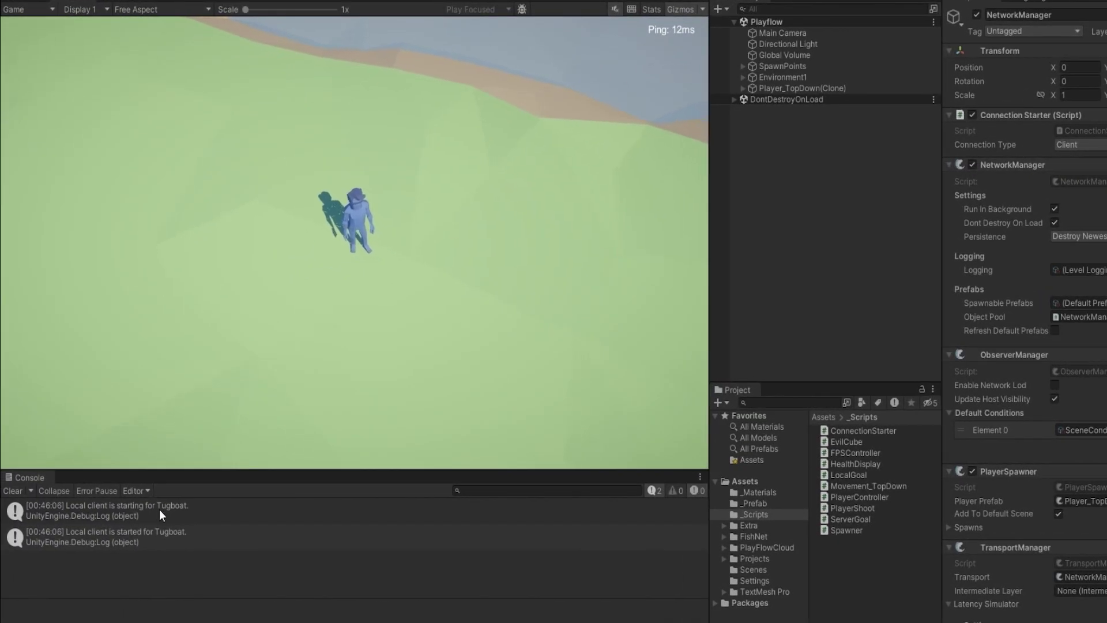
key(w)
key(a)
key(s)
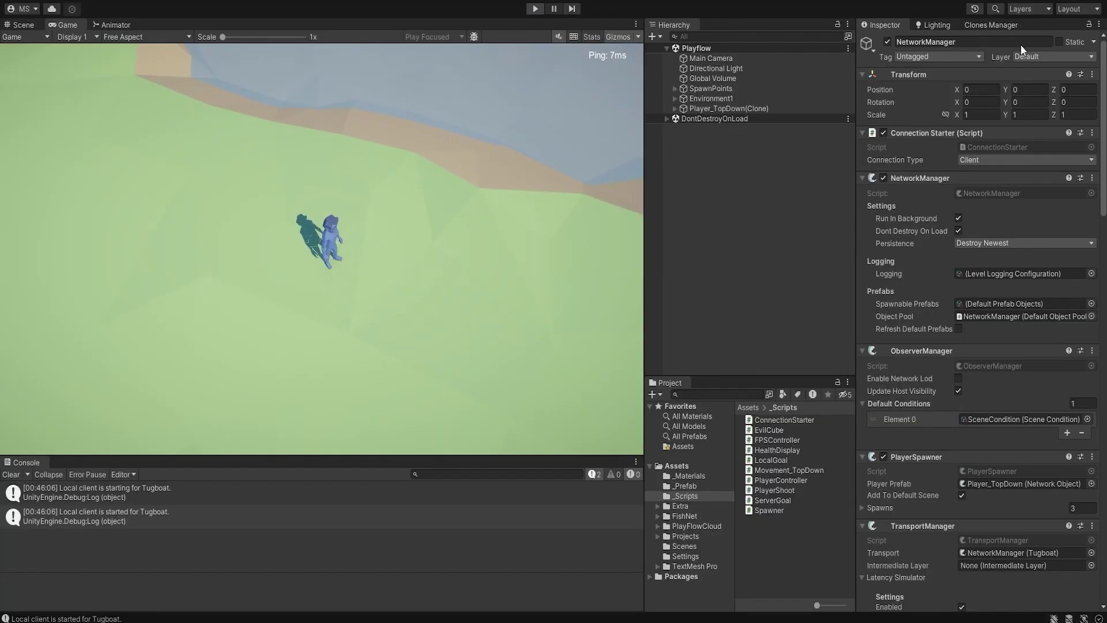
Stop Play mode and open the project's Clone 0 in a new editor
key(ctrl+p)
click(999, 26)
click(973, 148)
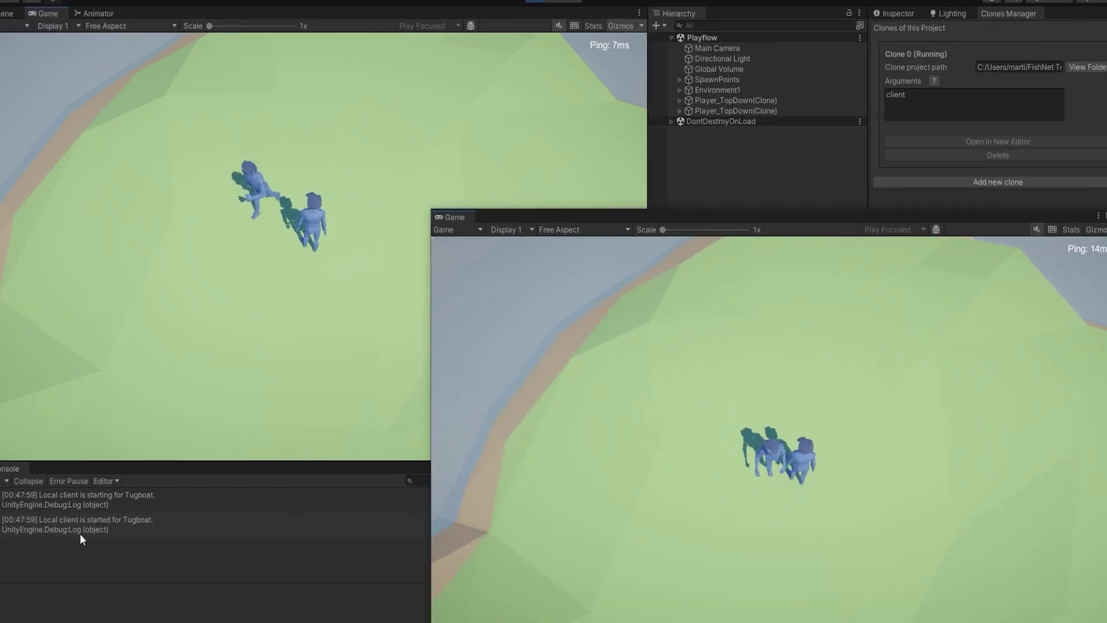
With both clients running, move the main editor's player around and check its movement and ping in the game view
key(s)
click(268, 365)
key(d)
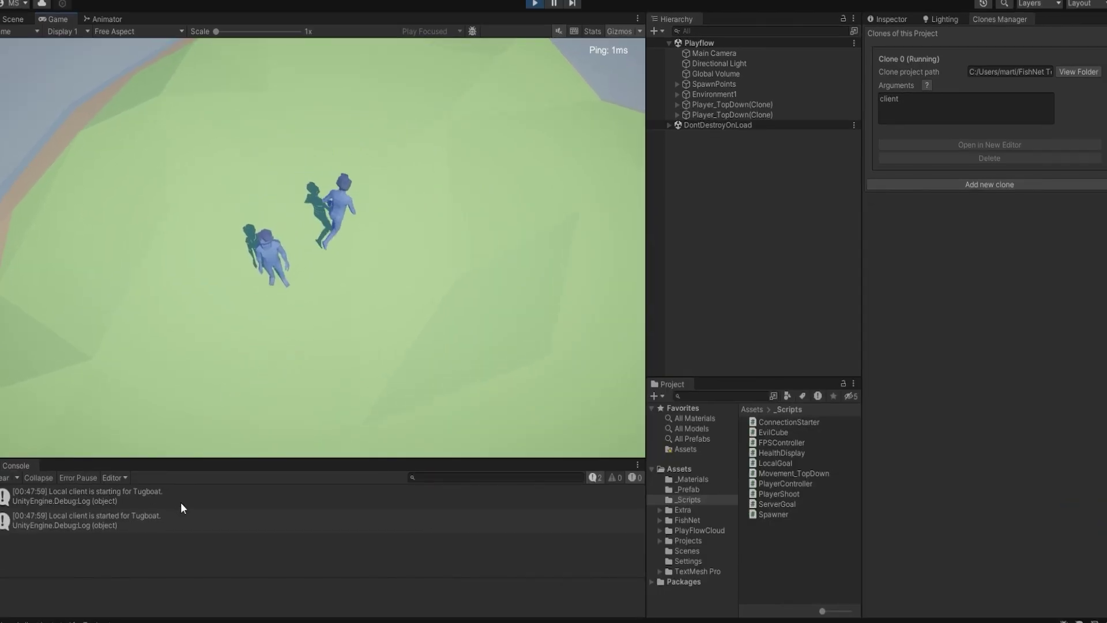
key(s)
key(a)
key(w)
key(d)
key(a)
key(space)
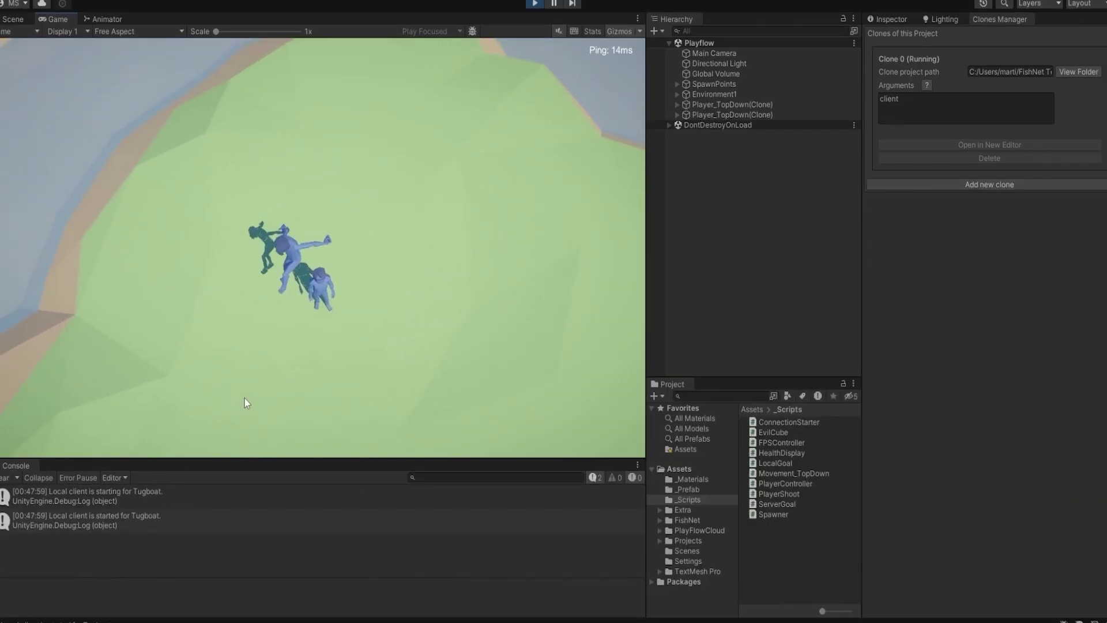
key(s)
key(d)
key(w)
key(s)
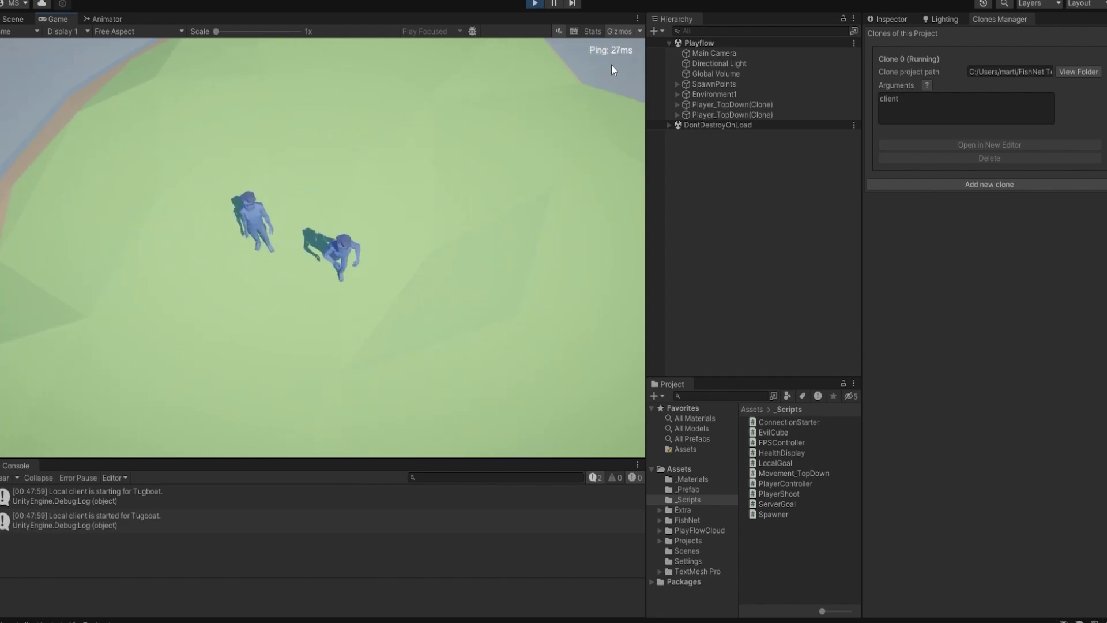
key(a)
key(w)
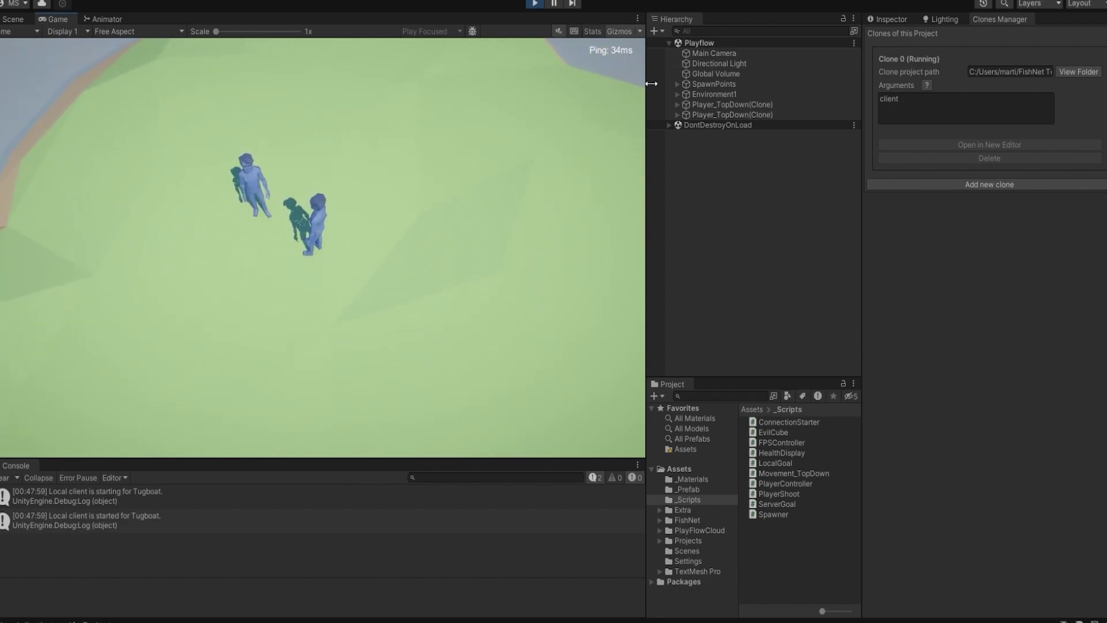
Switch to the clone editor and move its player around to compare synchronization between both game views
key(alt+Tab)
key(a)
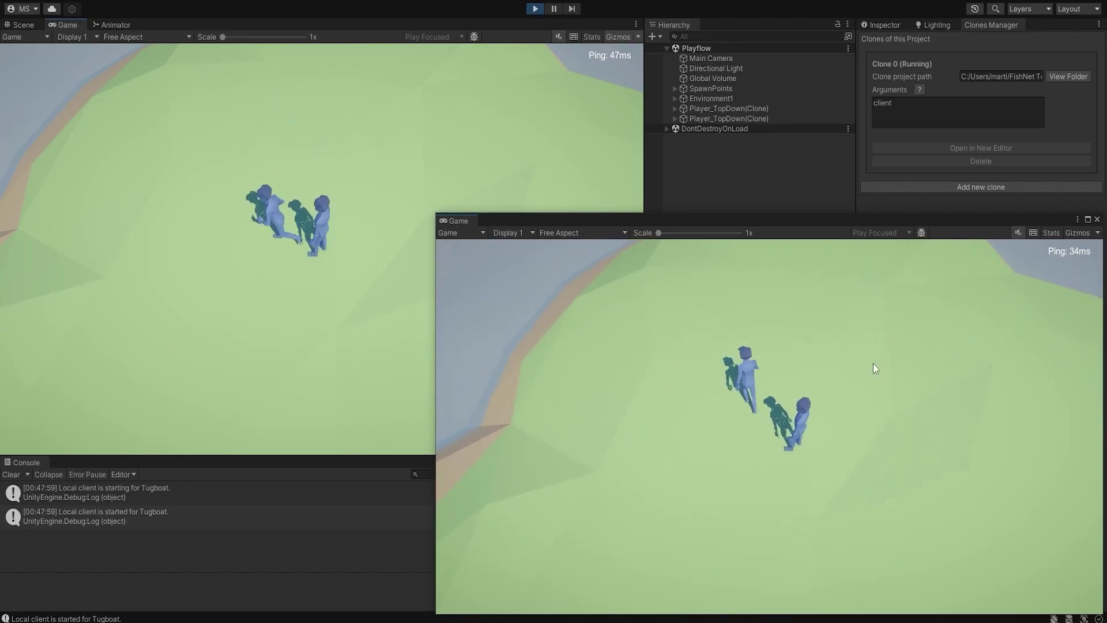
key(w)
key(a)
key(s)
key(d)
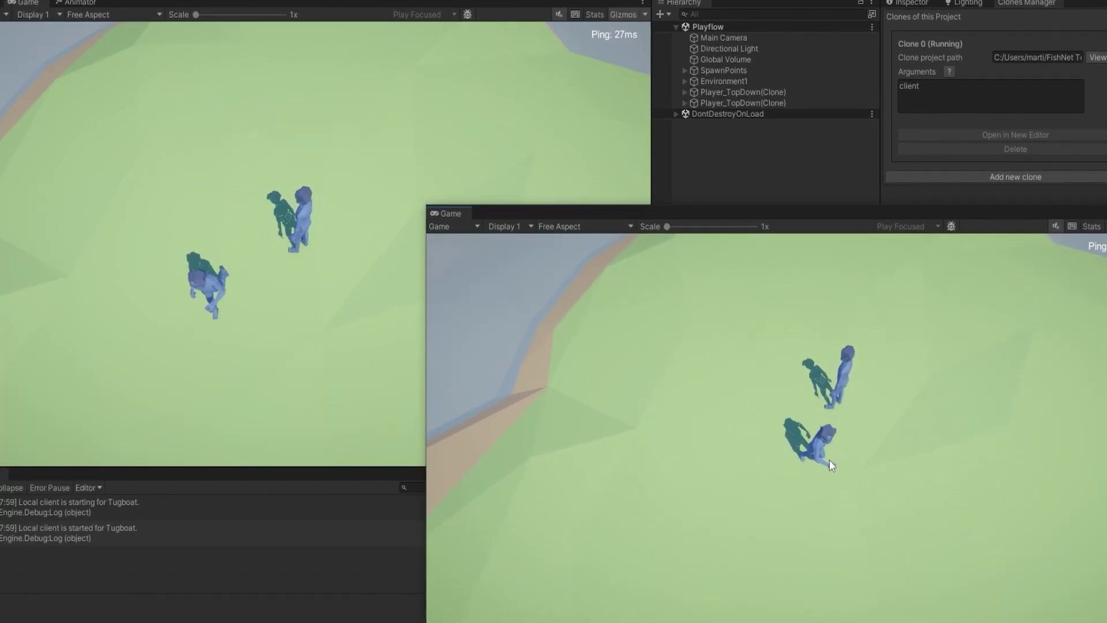
key(w)
key(a)
key(s)
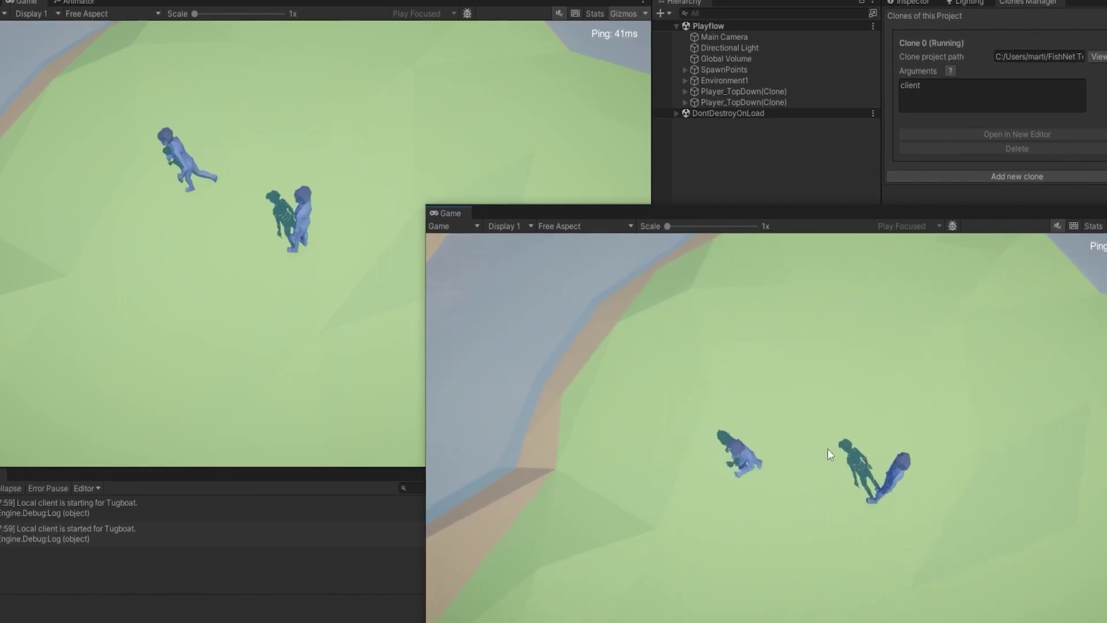
key(d)
key(w)
key(a)
key(s)
key(d)
key(w)
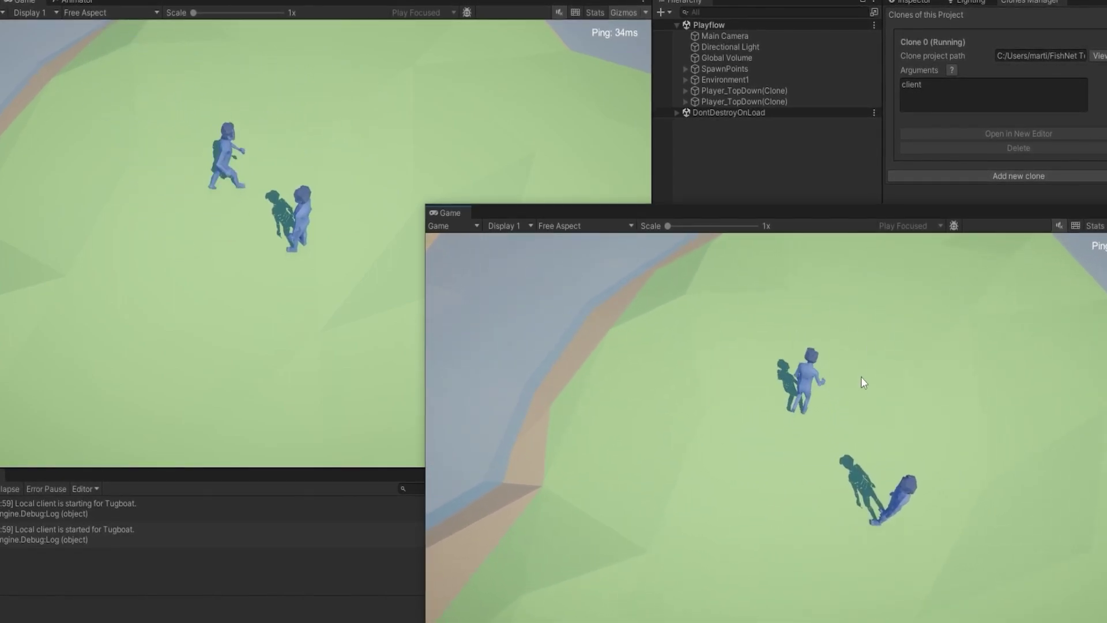